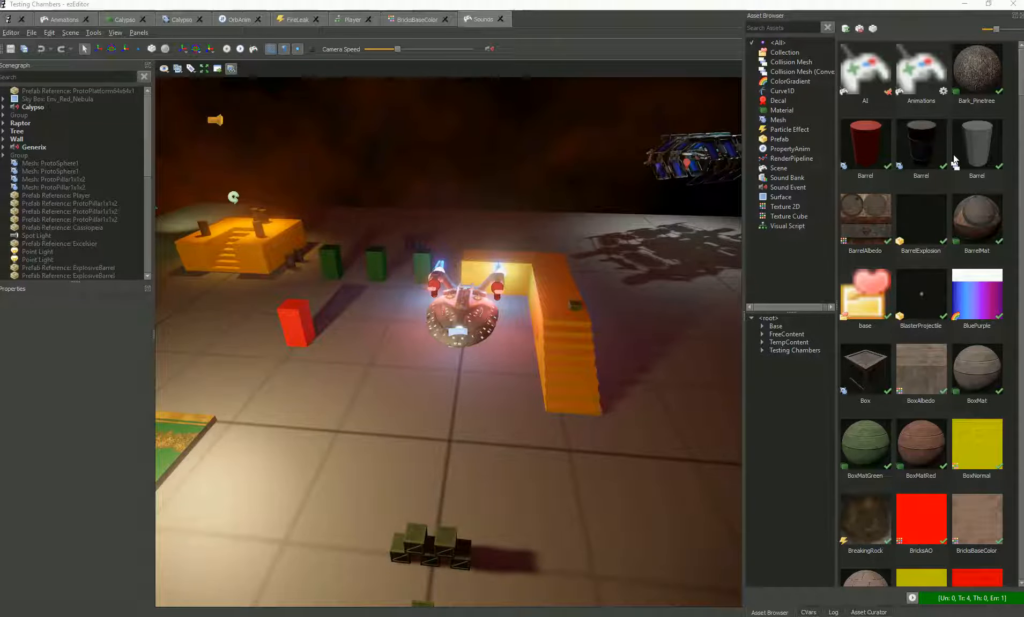
# Step: Look through the project's assets in the asset browser
pyautogui.scroll(-20, 955, 185)
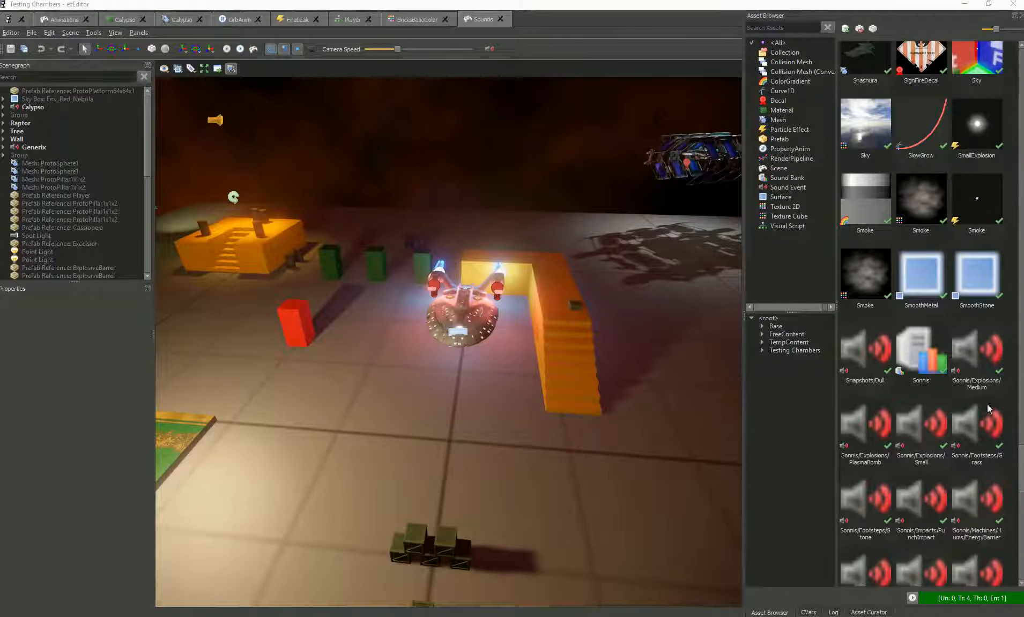
pyautogui.scroll(10, 964, 404)
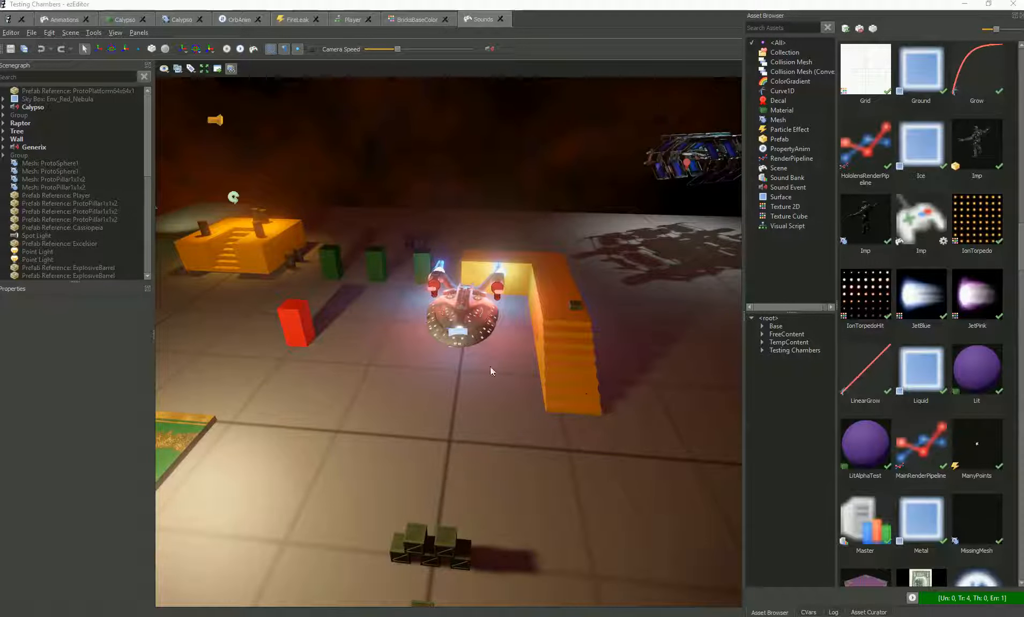
# Step: Move the red pillar across the floor to about -3.75 m, 6.75 m, 1 m and show its rotation gizmo
pyautogui.moveTo(490, 366); pyautogui.dragTo(419, 334, button='right')
pyautogui.click(349, 311)
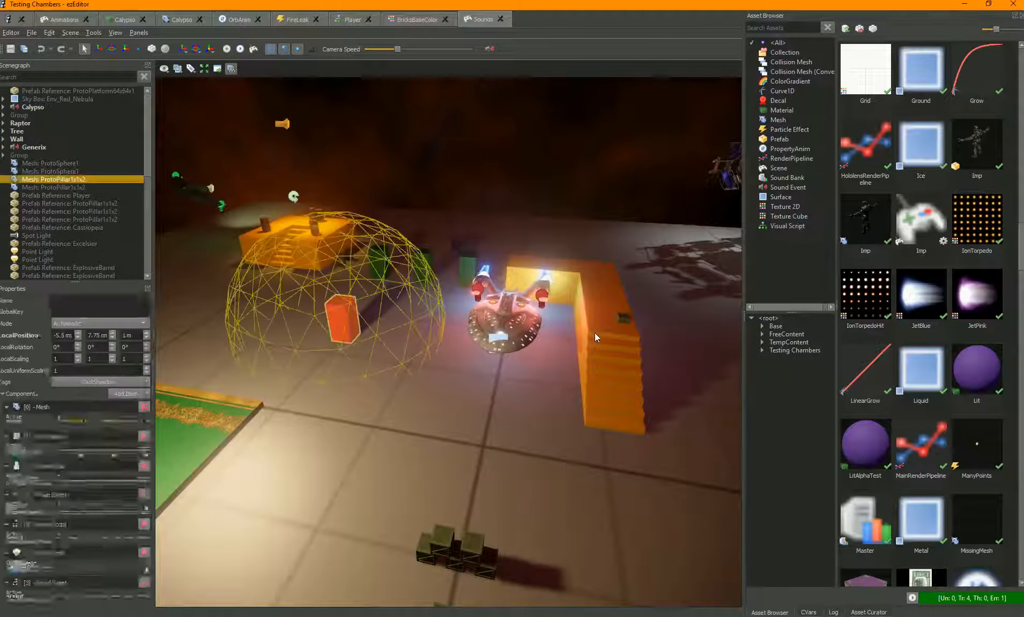
pyautogui.moveTo(355, 331); pyautogui.dragTo(410, 333)
pyautogui.press('e')
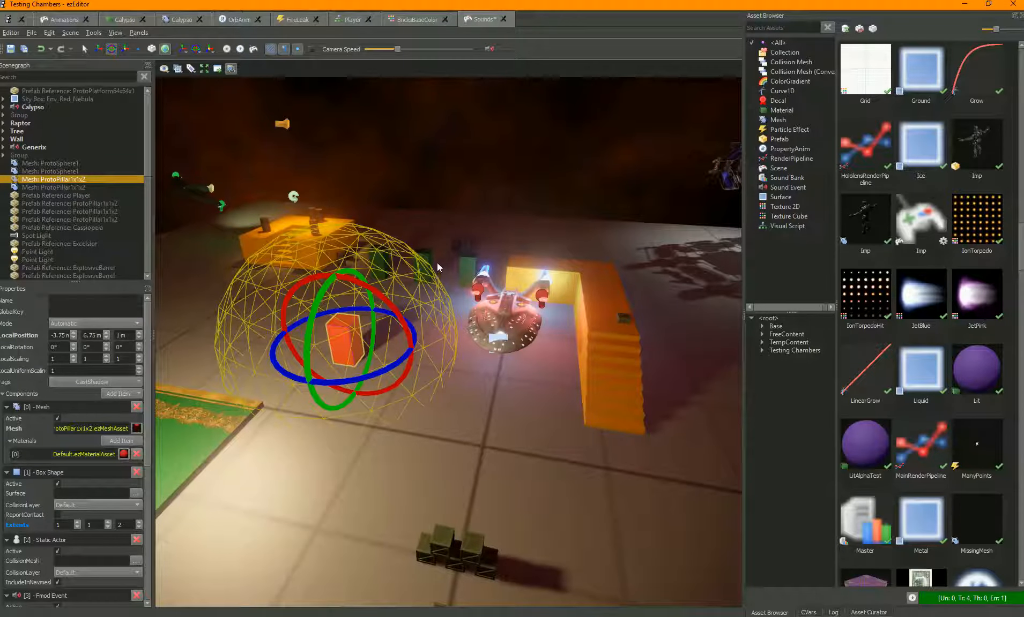
# Step: Maximize the orthographic top view of the scene and move the red pillar to about -1 m, 2.5 m, 1 m
pyautogui.click(205, 69)
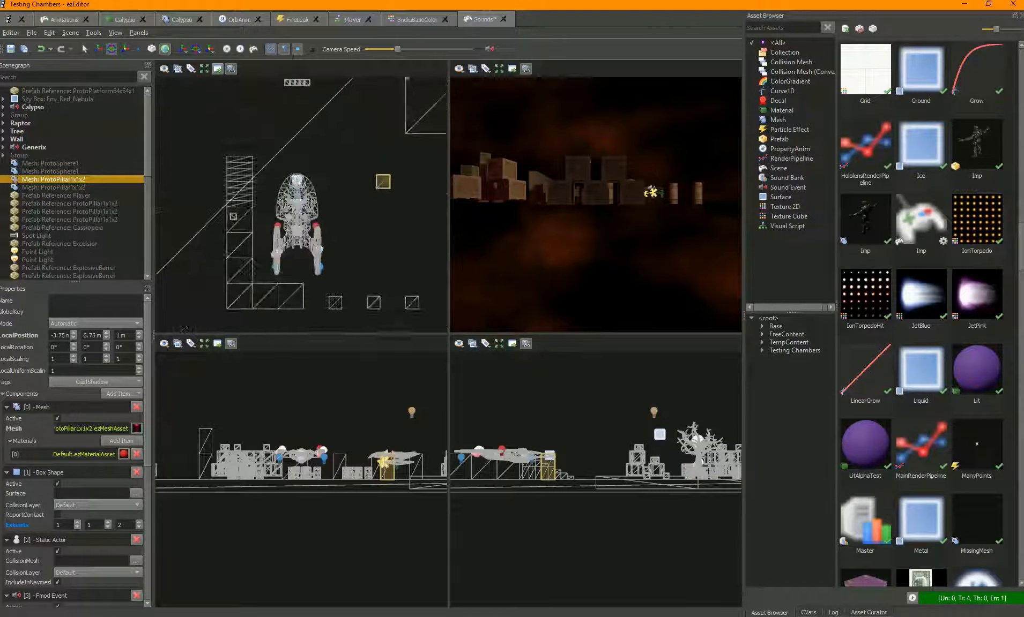
pyautogui.click(205, 69)
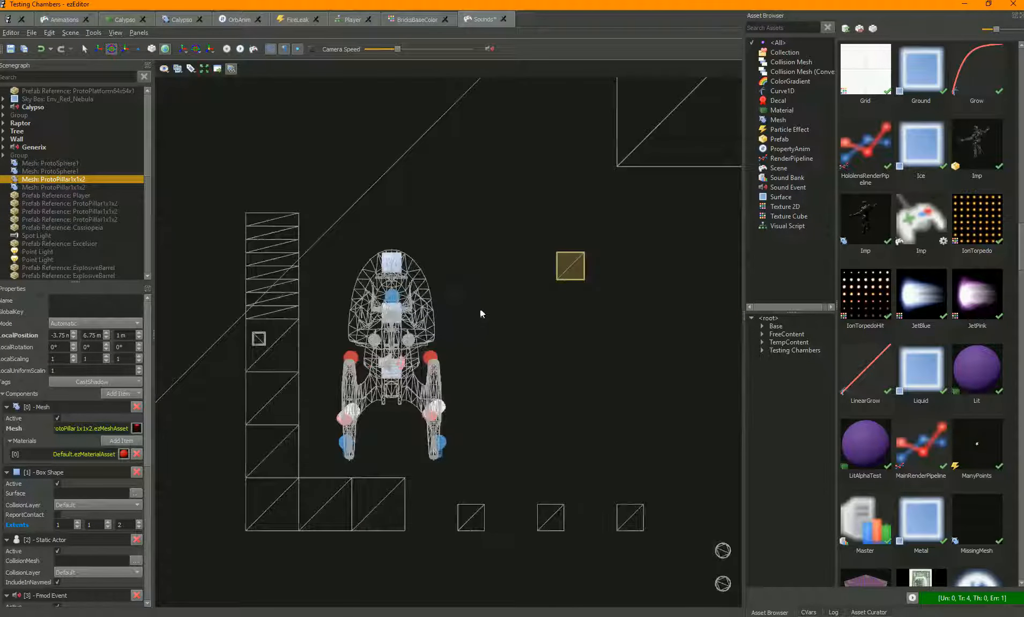
pyautogui.press('w')
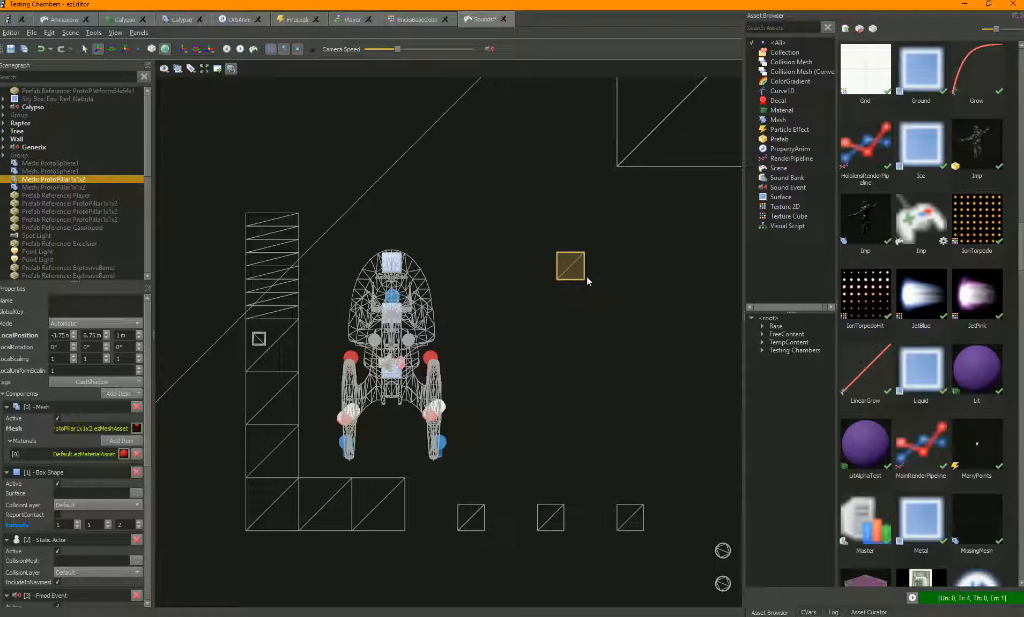
pyautogui.moveTo(579, 268); pyautogui.dragTo(452, 203)
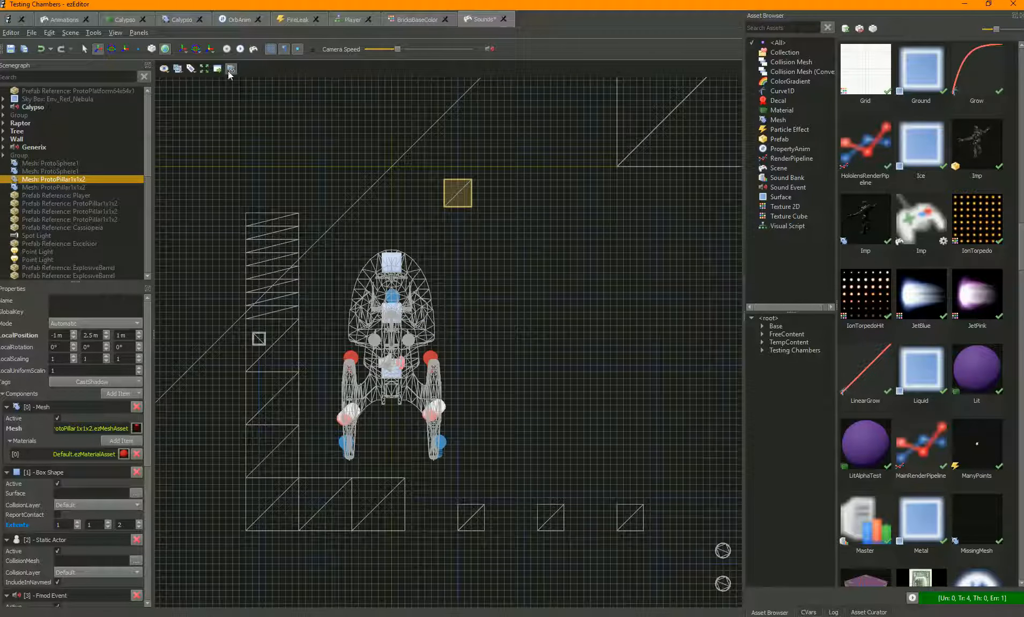
# Step: Return to a maximized perspective view overlooking the red pillar and the ship, and deselect the pillar
pyautogui.click(204, 67)
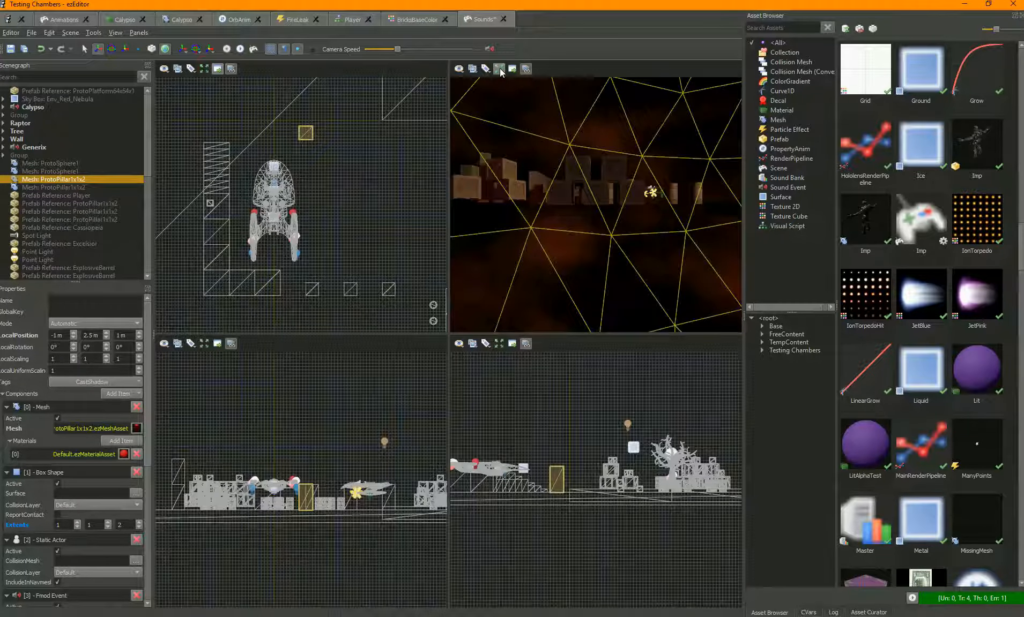
pyautogui.click(500, 68)
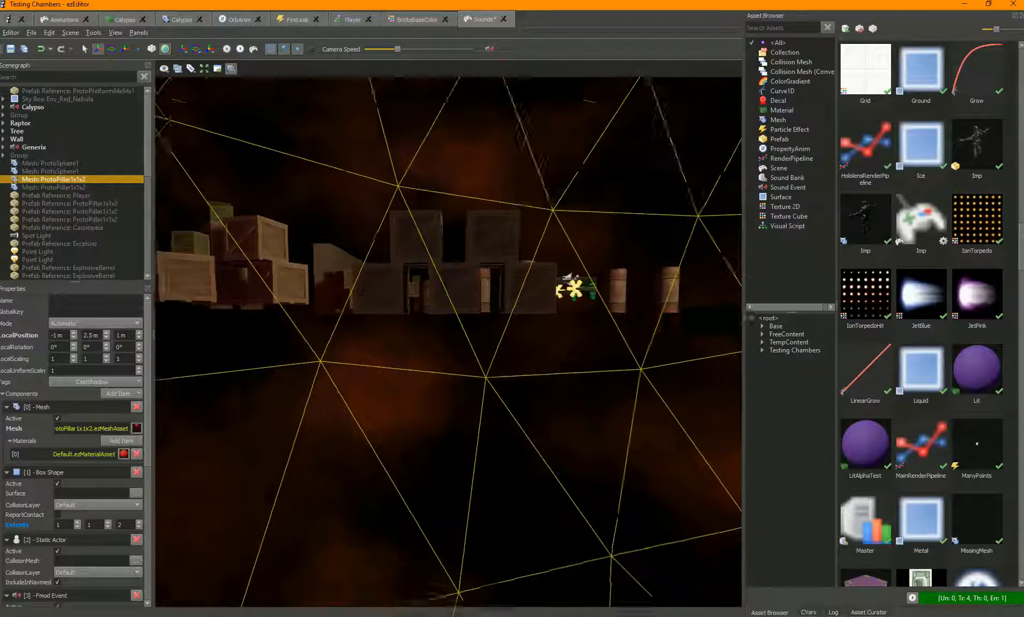
pyautogui.moveTo(448, 279); pyautogui.dragTo(593, 226, button='right')
pyautogui.press('s')
pyautogui.press('d')
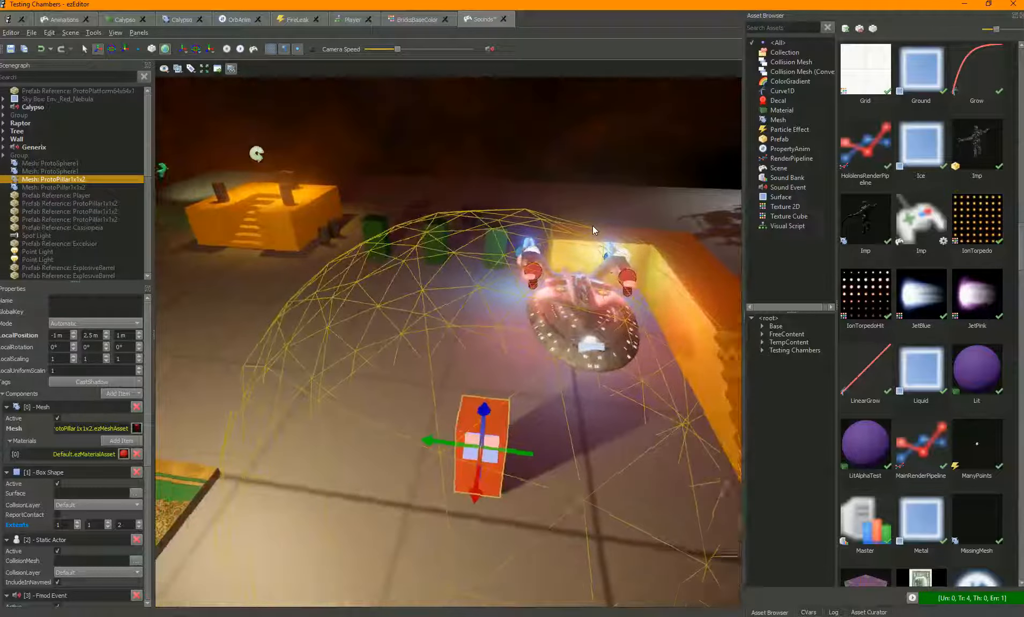
pyautogui.press('Escape')
# Step: Simulate the world in the editor, watch the scene from the viewport, and stop the simulation
pyautogui.click(253, 50)
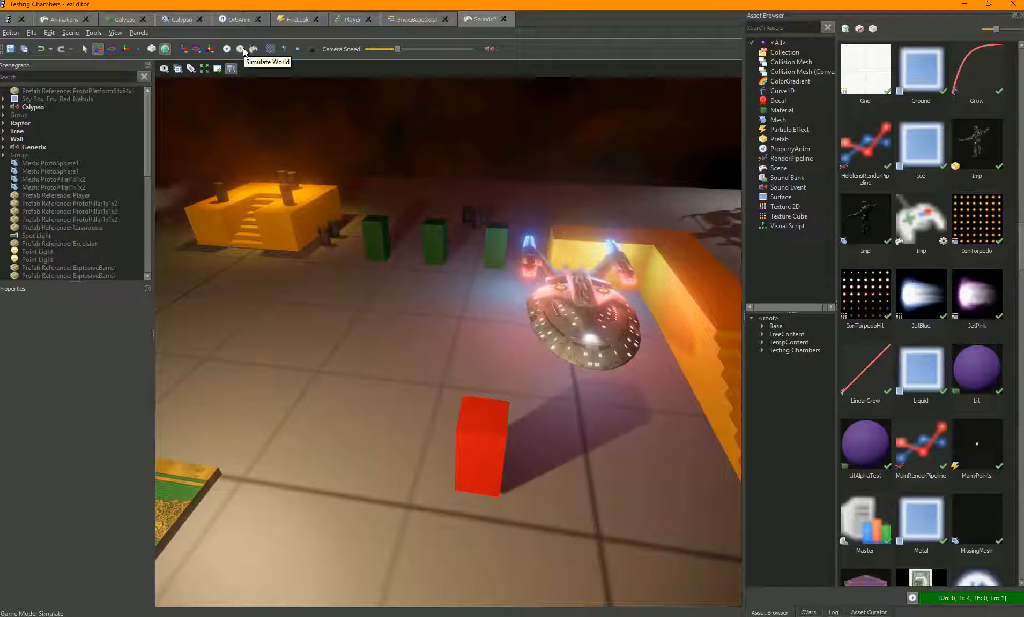
pyautogui.press('d')
pyautogui.moveTo(648, 279)
pyautogui.mouseDown(button='right')
pyautogui.moveTo(592, 263)
pyautogui.moveTo(550, 273)
pyautogui.moveTo(648, 278)
pyautogui.mouseUp(button='right')
pyautogui.press('a')
pyautogui.click(224, 49)
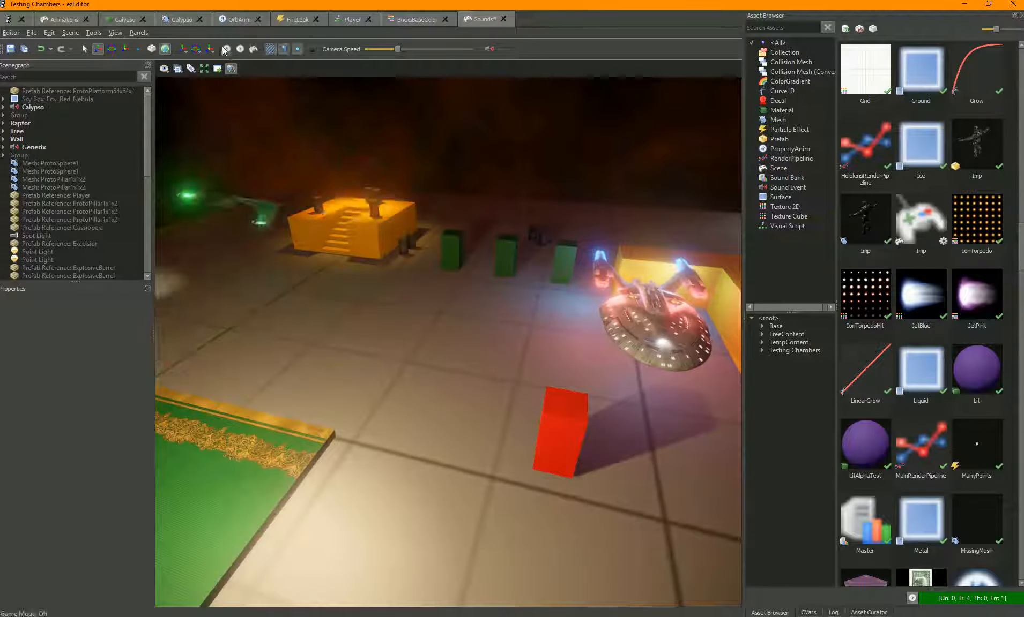
# Step: Play the game from the editor, walk through the level as the player, and end the play session
pyautogui.click(254, 49)
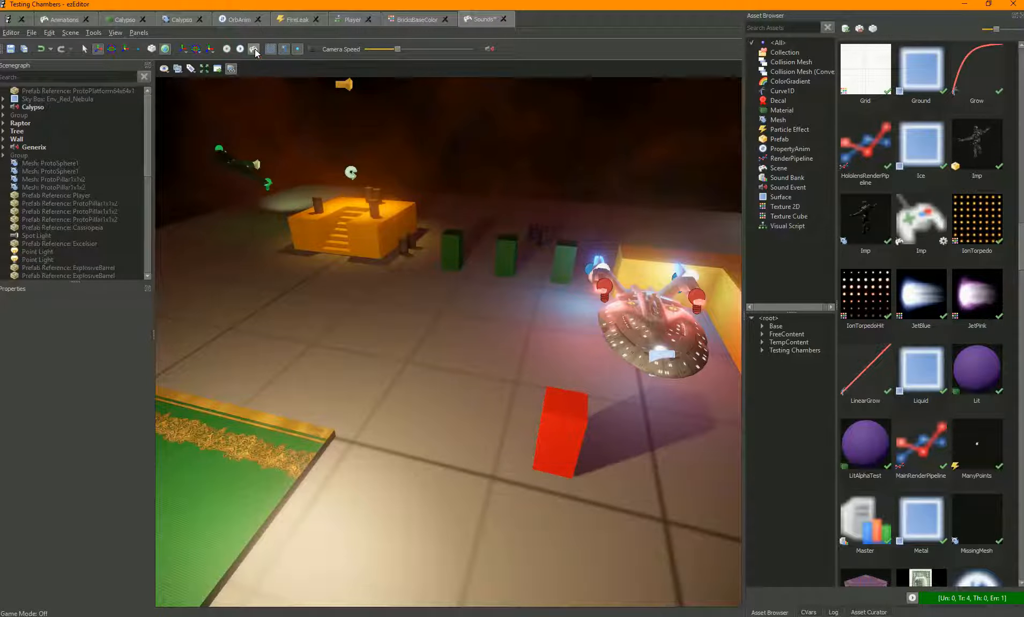
pyautogui.press('w')
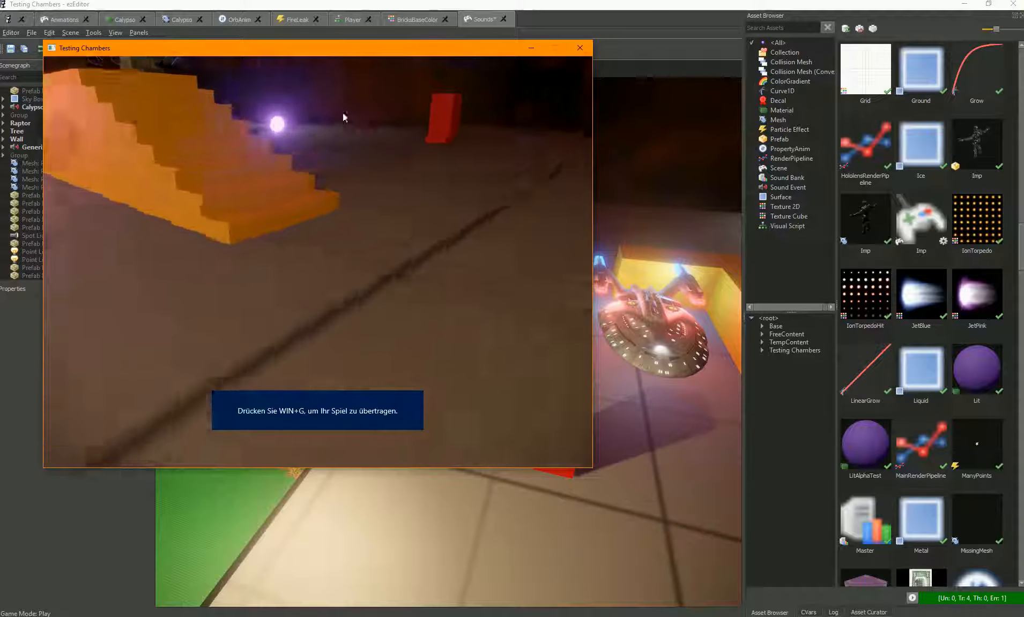
pyautogui.press('w')
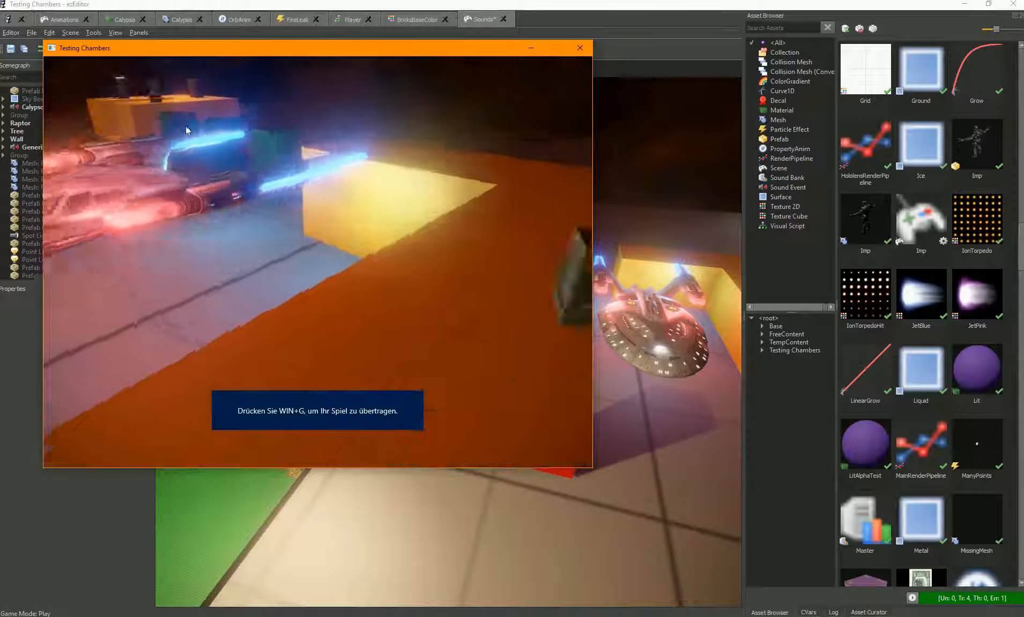
pyautogui.click(44, 130)
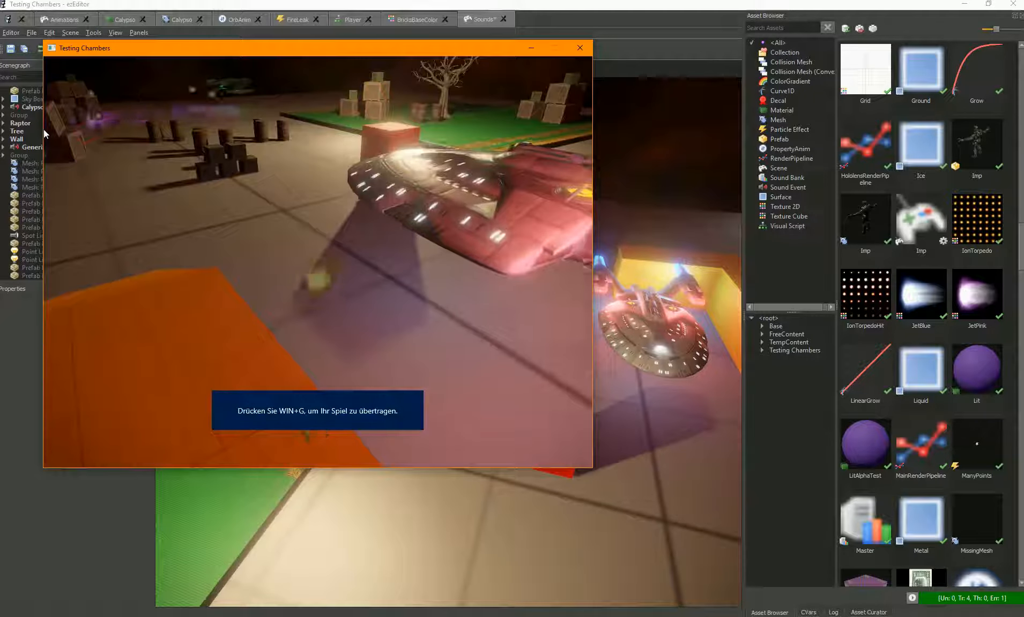
pyautogui.press('w')
pyautogui.press('Escape')
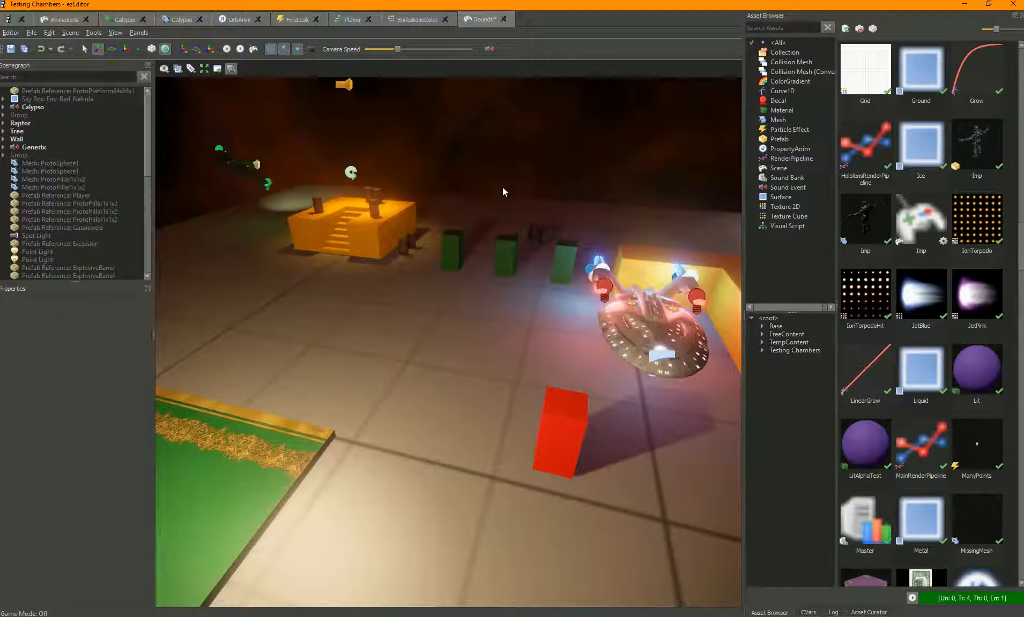
# Step: Simulate the world again, move the red pillar to about -4.75 m, 7.25 m, 1 m while it runs, and stop the simulation
pyautogui.moveTo(230, 101); pyautogui.dragTo(243, 101, button='right')
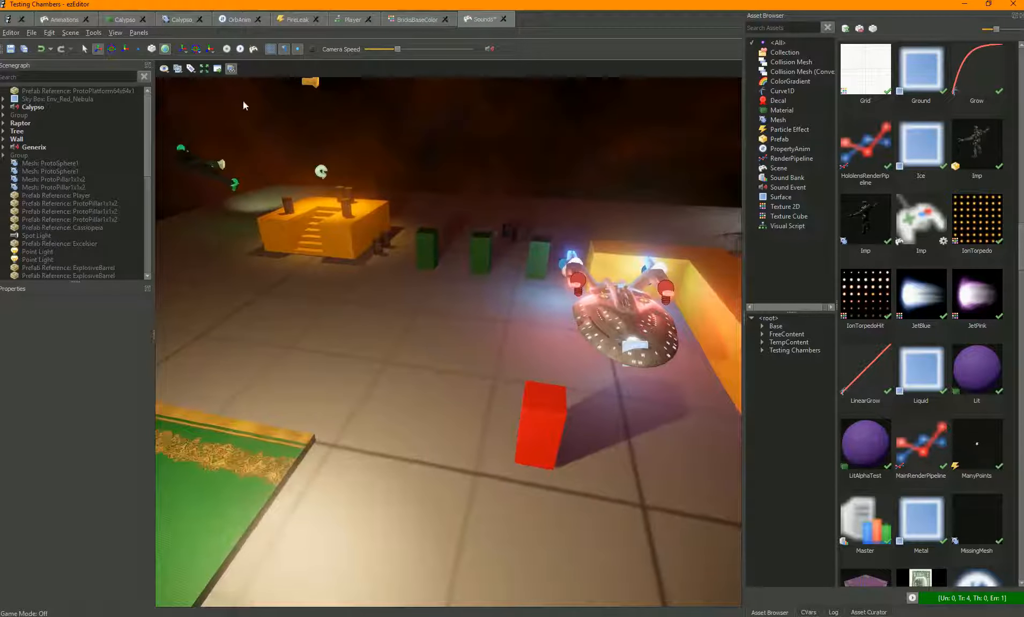
pyautogui.click(241, 52)
pyautogui.click(590, 411)
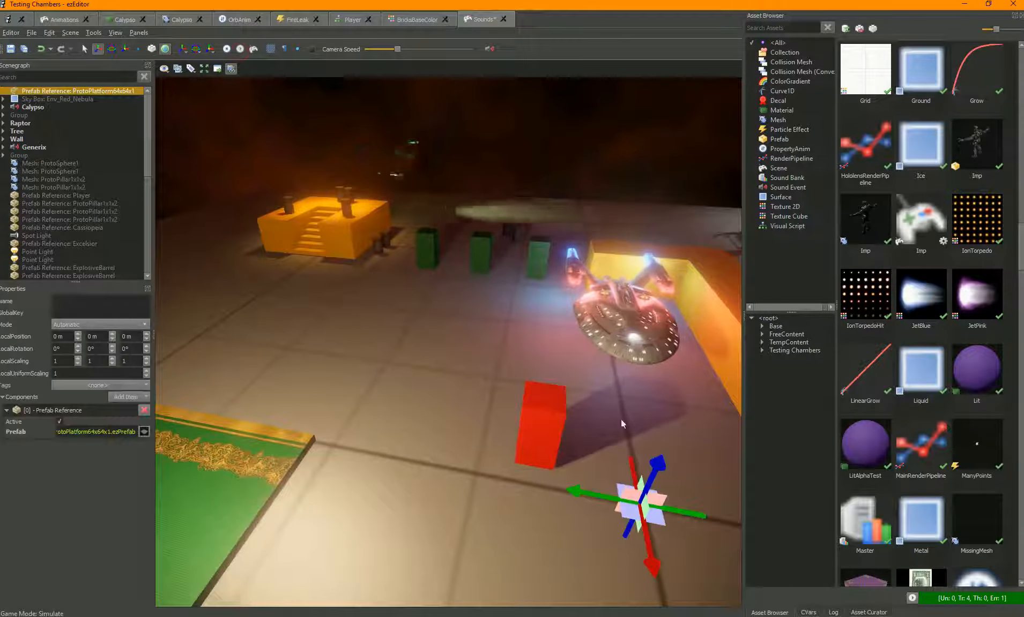
pyautogui.click(556, 425)
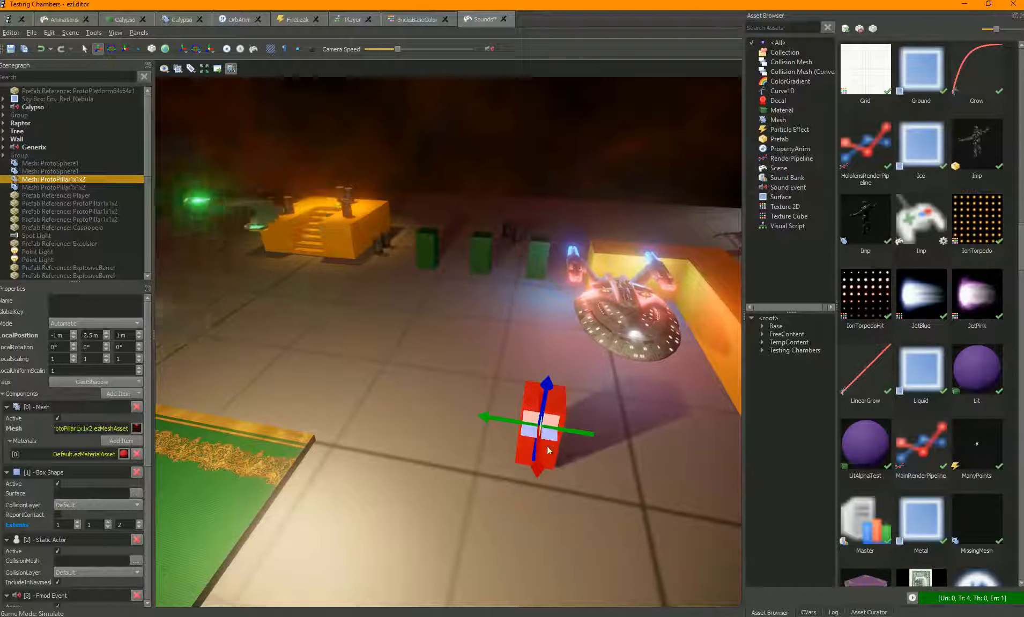
pyautogui.moveTo(549, 437); pyautogui.dragTo(416, 341)
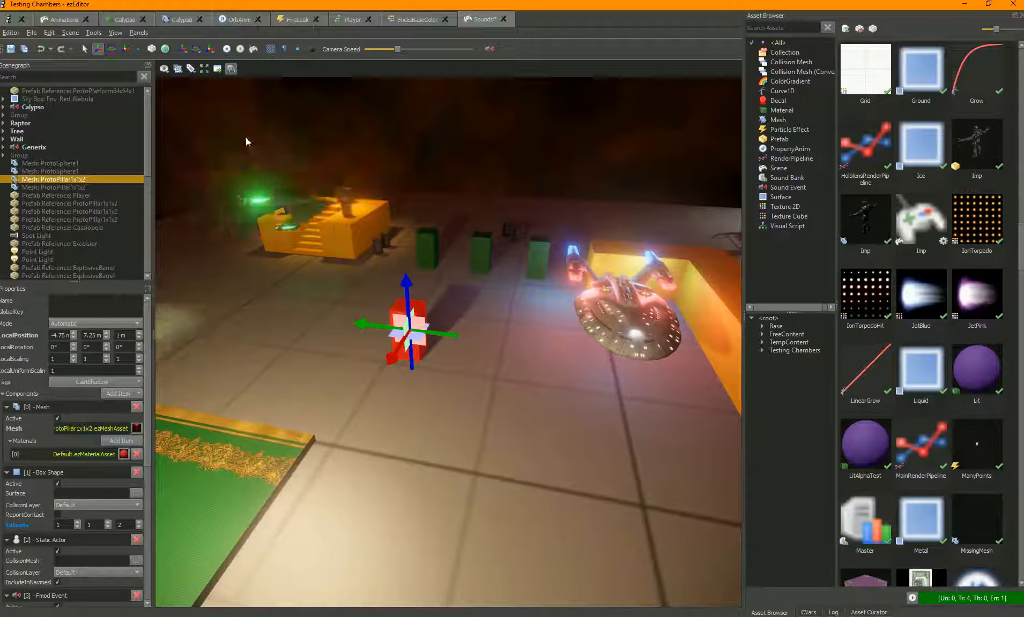
pyautogui.click(227, 51)
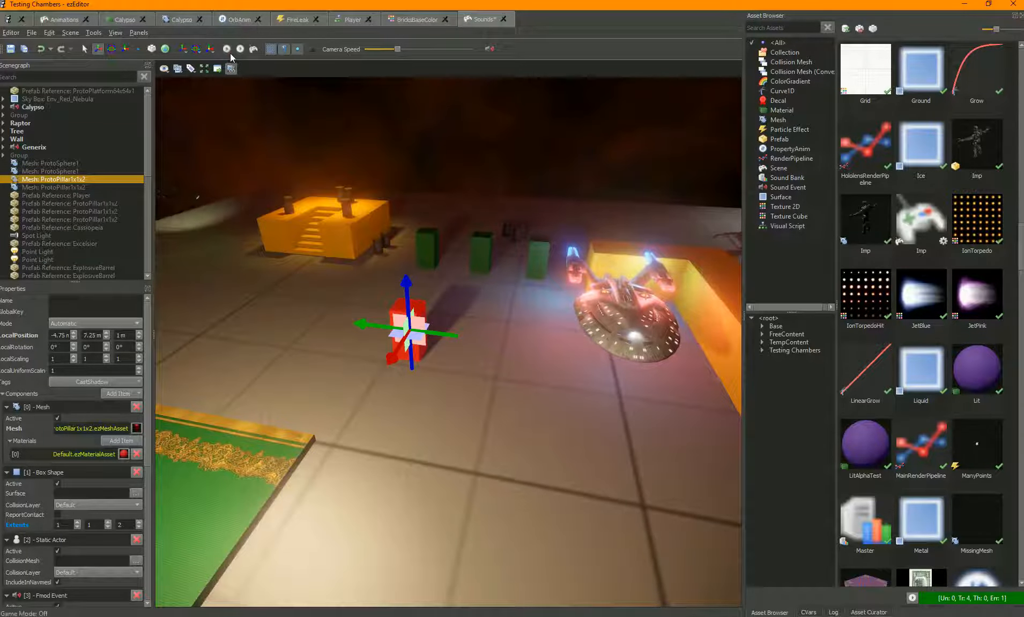
# Step: Export the scene and run it in the standalone player, walking around the level before quitting
pyautogui.click(72, 32)
pyautogui.click(82, 60)
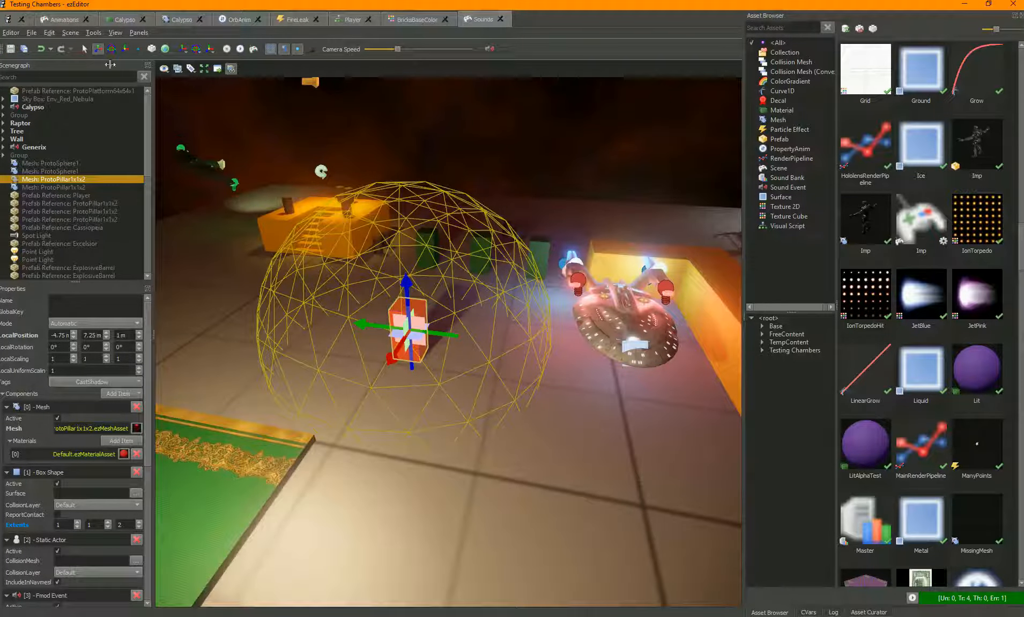
pyautogui.click(71, 36)
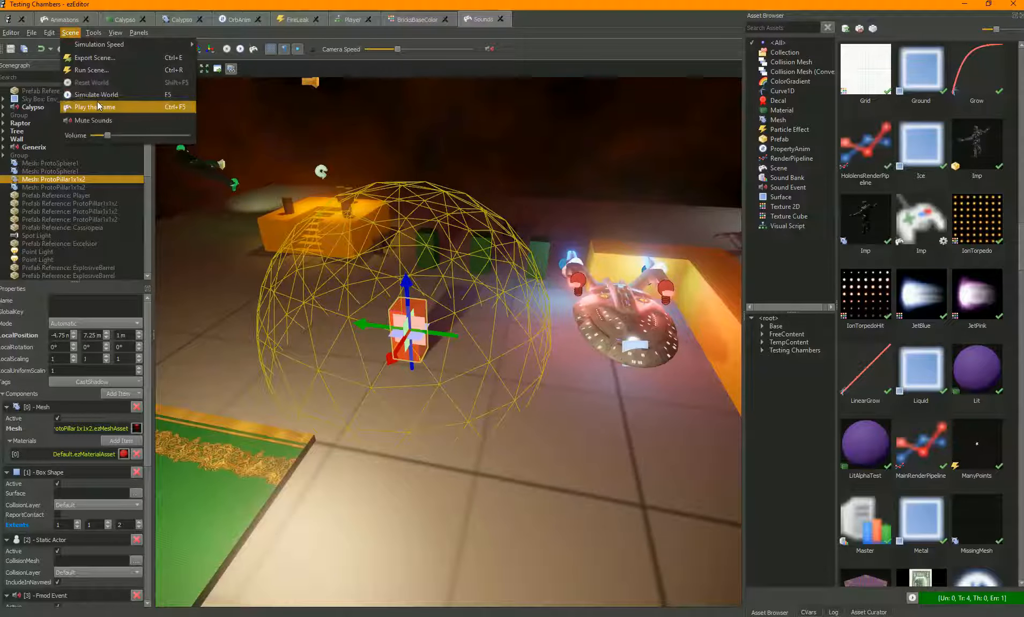
pyautogui.click(115, 69)
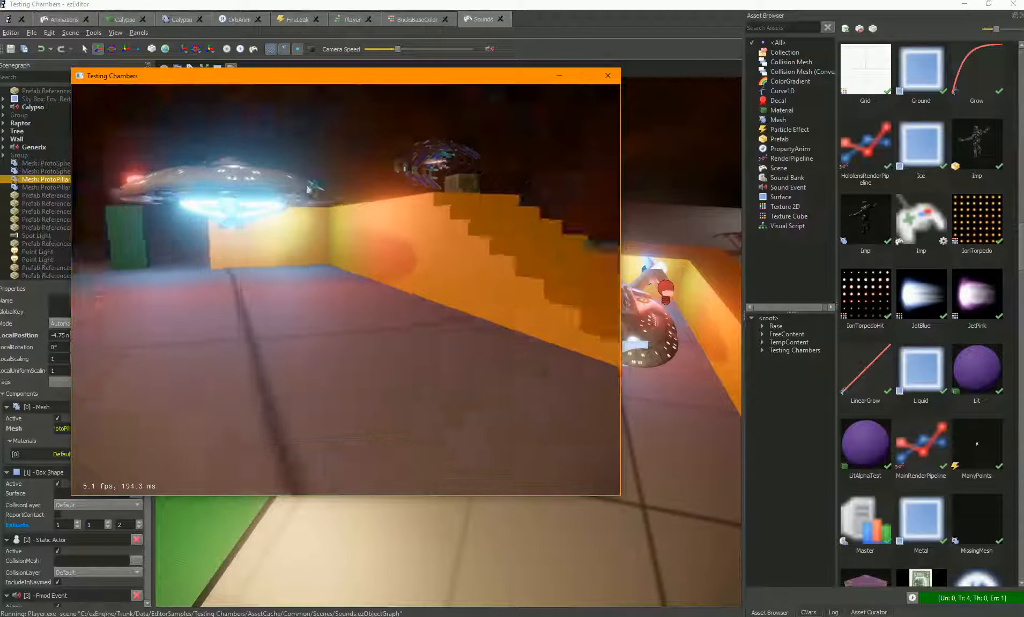
pyautogui.press('w')
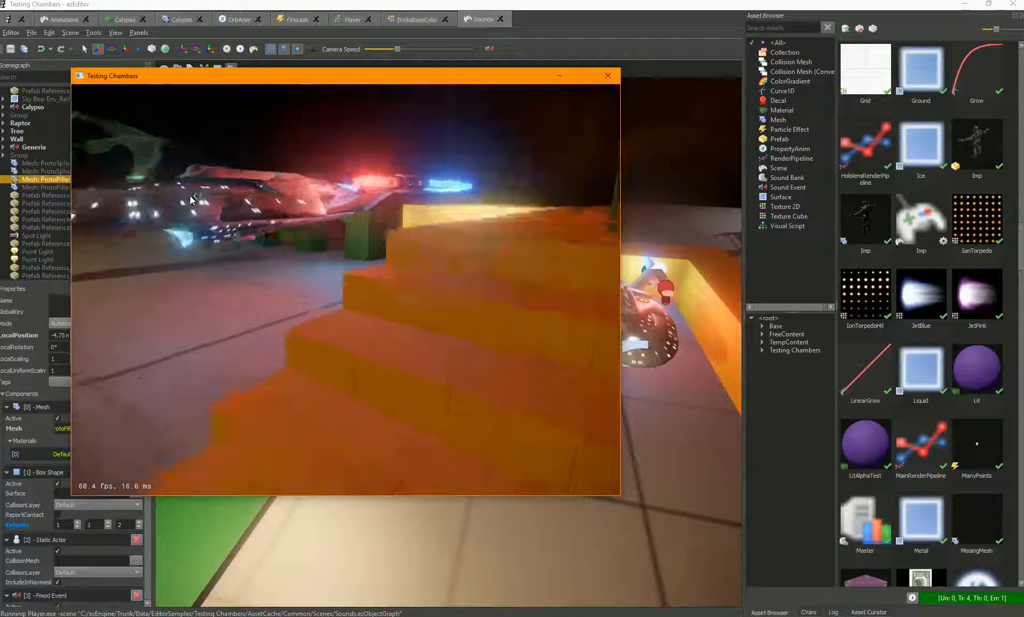
pyautogui.moveTo(179, 206); pyautogui.dragTo(142, 190)
pyautogui.press('w')
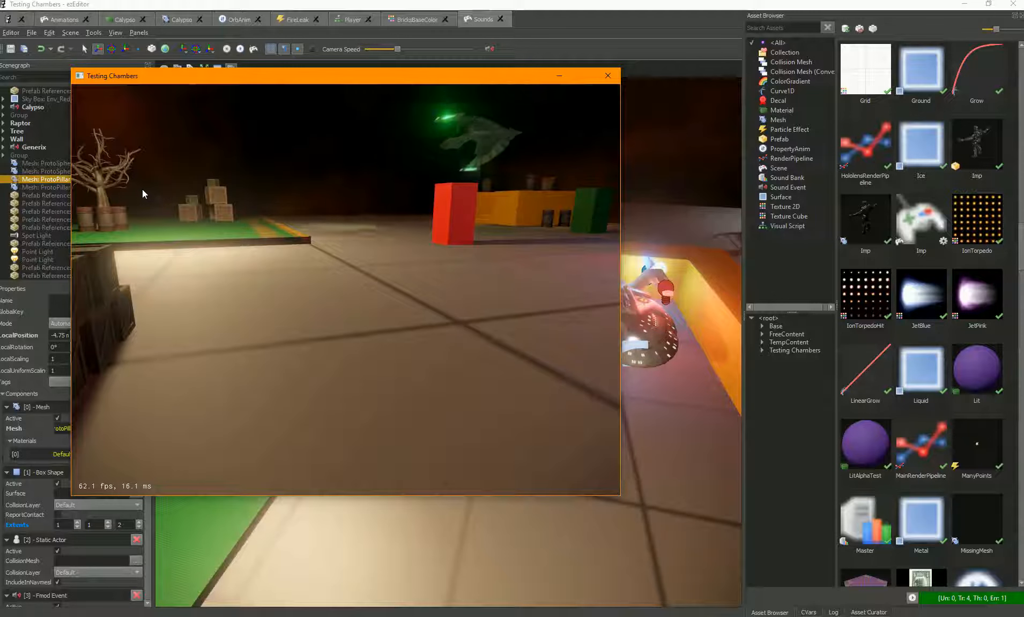
pyautogui.press('Escape')
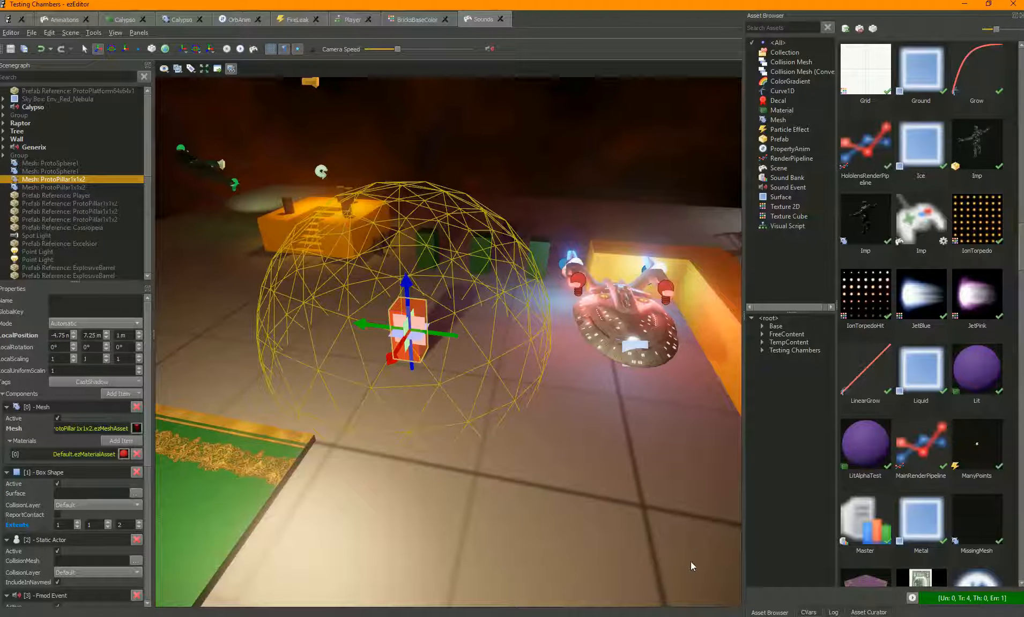
# Step: Switch to Task Manager, end EditorEngineProcess.exe, and restart the engine view process back in ezEditor
pyautogui.hotkey('ctrl', 'shift', 'Escape')
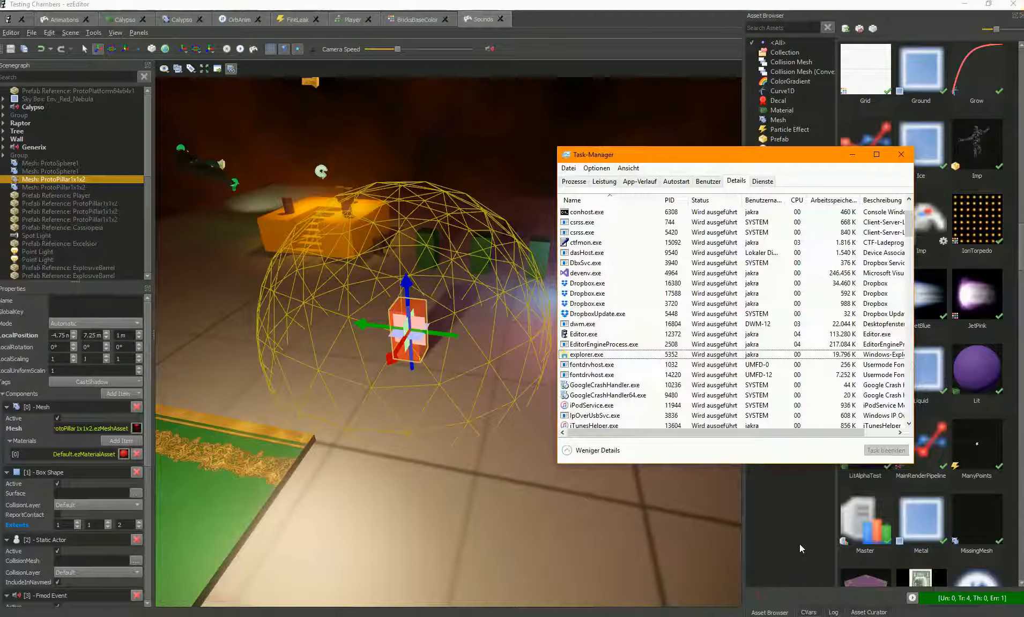
pyautogui.click(616, 344)
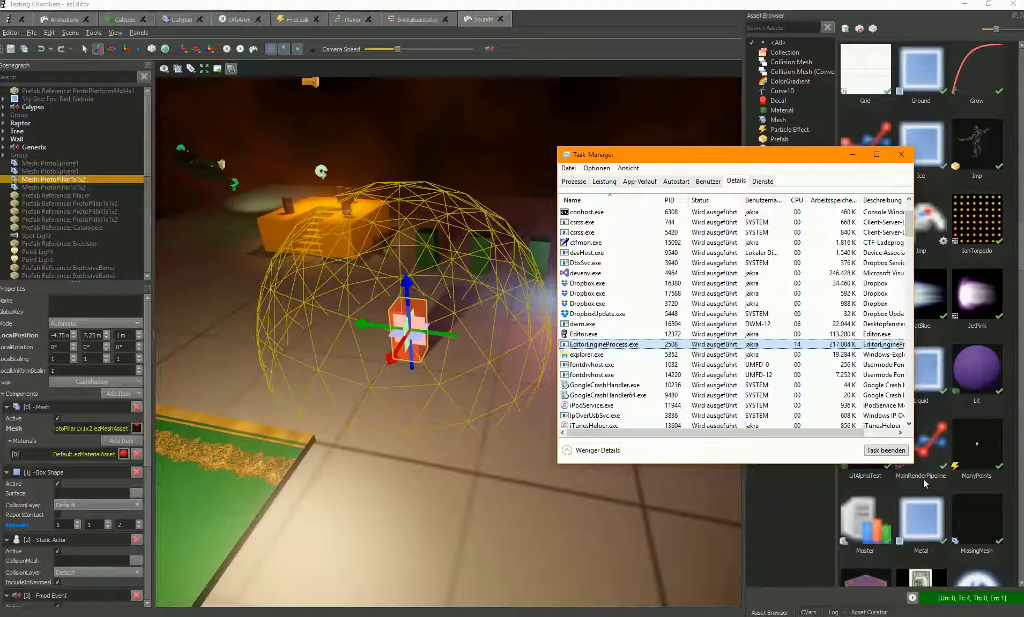
pyautogui.click(889, 457)
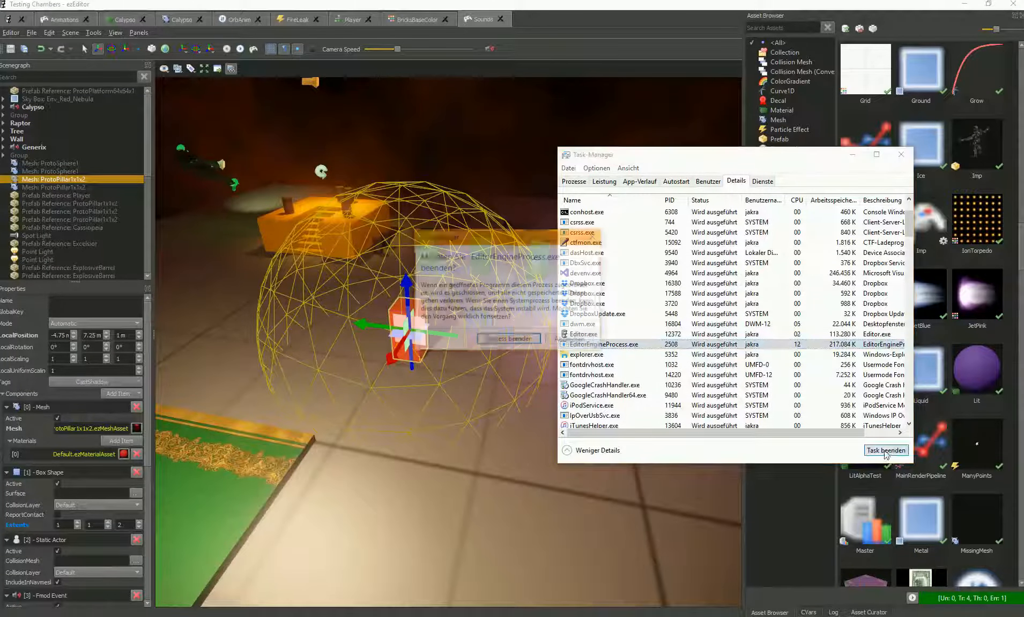
pyautogui.click(523, 344)
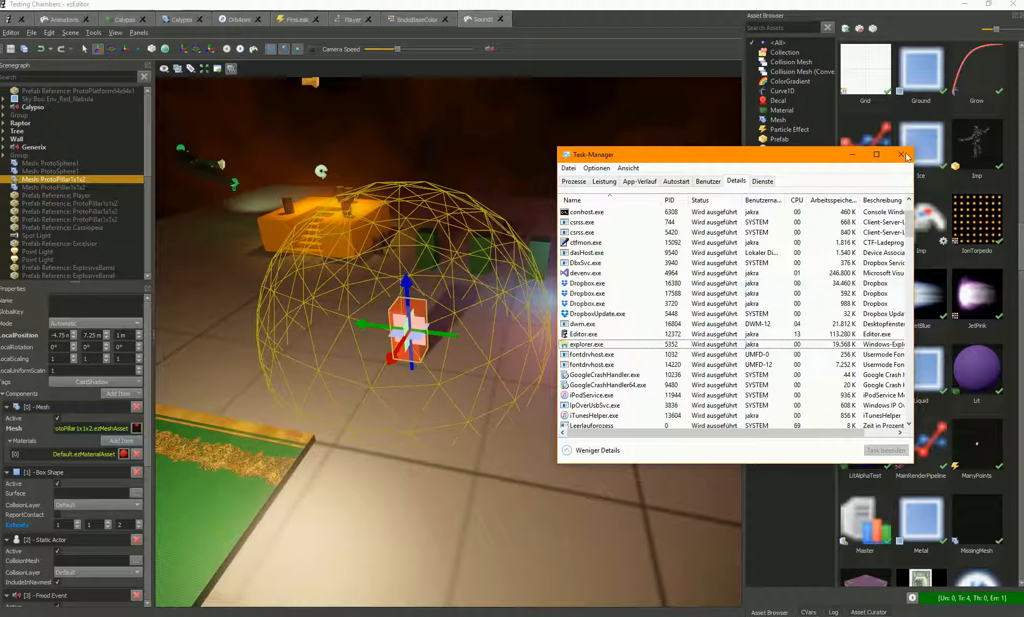
pyautogui.click(844, 155)
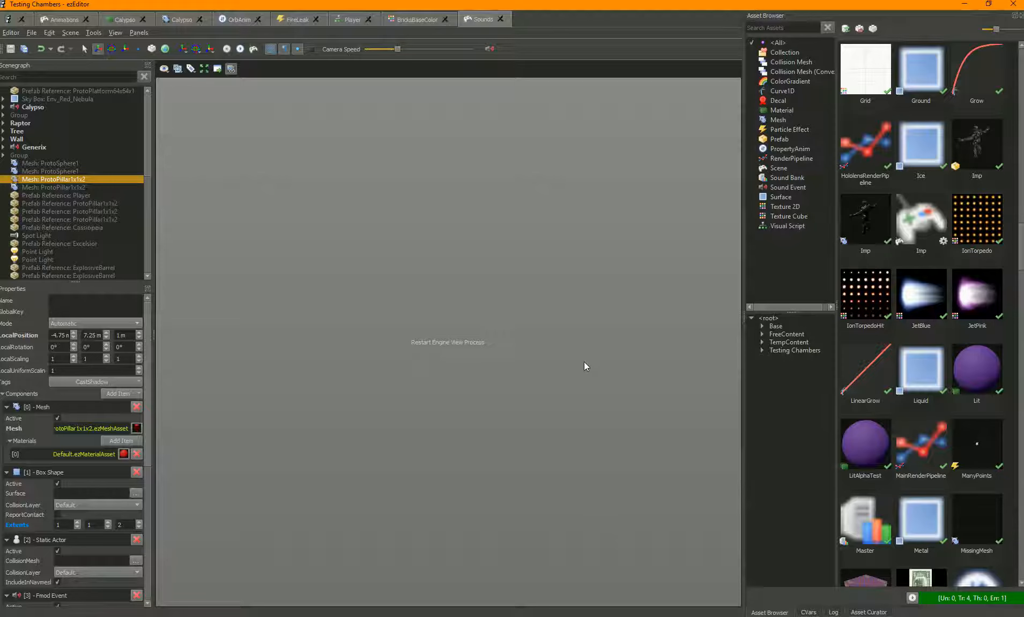
pyautogui.click(448, 342)
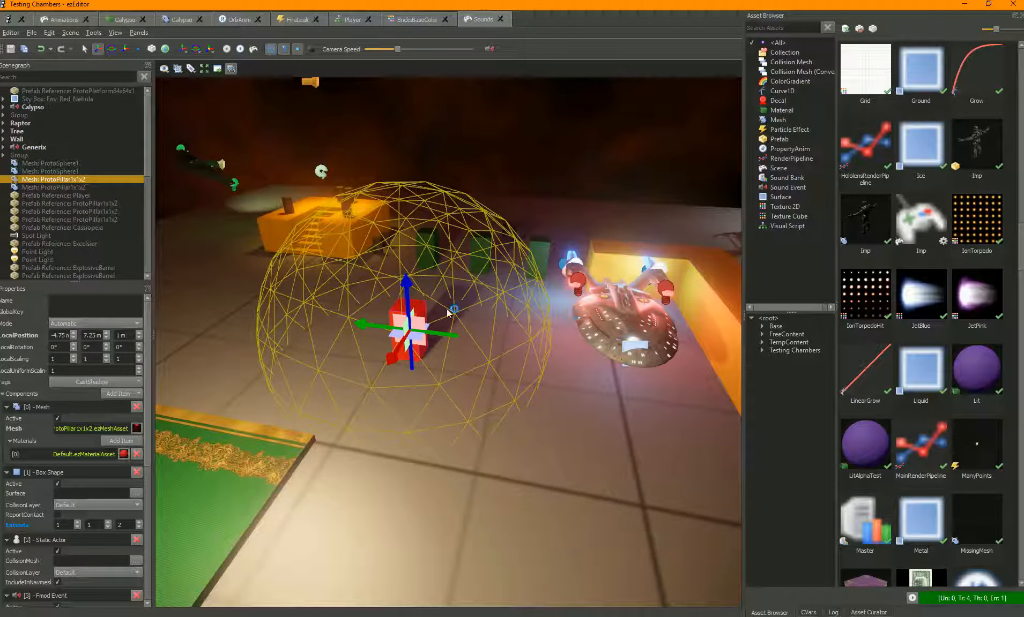
# Step: Review the Sounds scene, the FireLeak particle effect, the Calypso mesh, and the Calypso material with its visual shader graph
pyautogui.moveTo(447, 312)
pyautogui.mouseDown(button='right')
pyautogui.moveTo(504, 309)
pyautogui.moveTo(456, 307)
pyautogui.mouseUp(button='right')
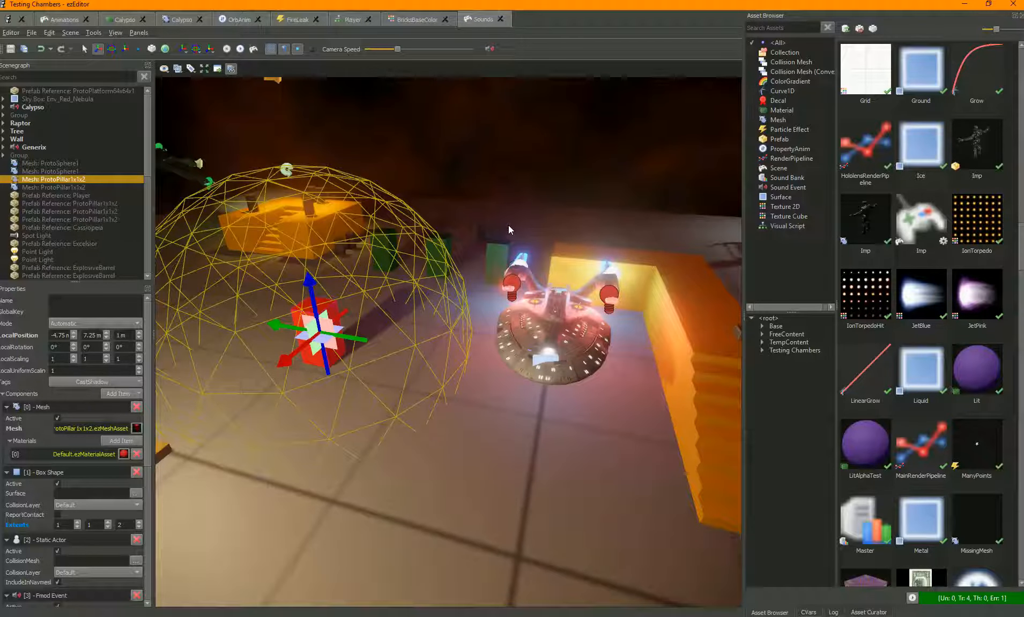
pyautogui.moveTo(508, 224); pyautogui.dragTo(502, 225, button='right')
pyautogui.click(292, 19)
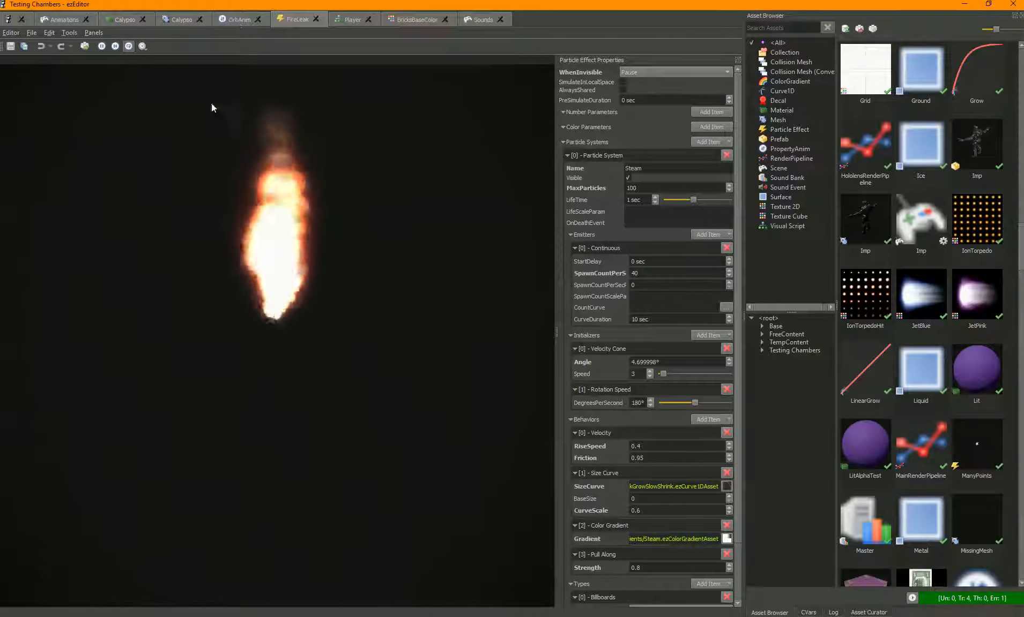
pyautogui.click(177, 22)
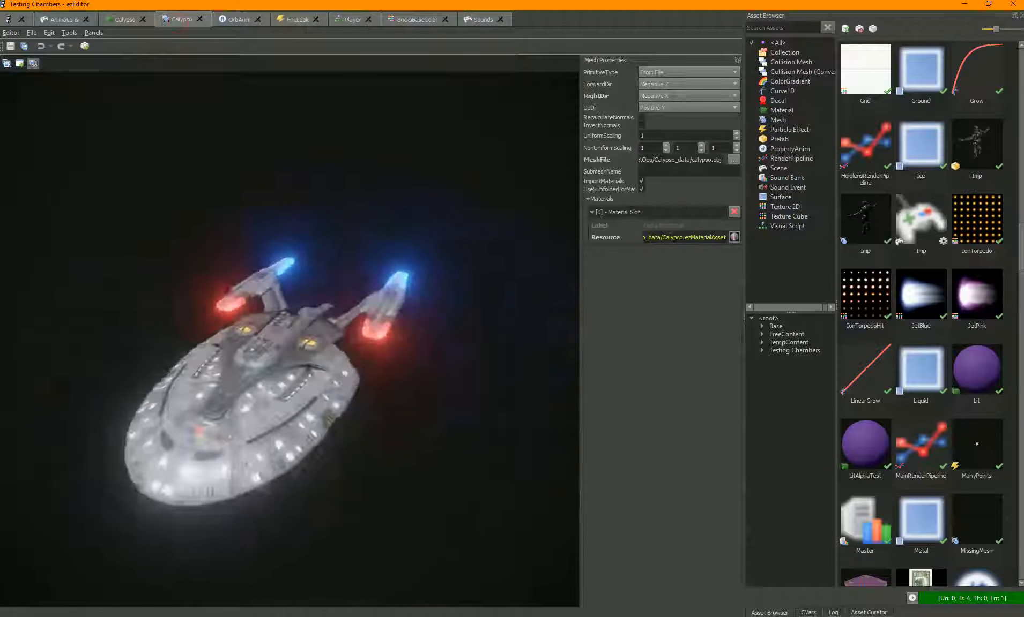
pyautogui.click(131, 22)
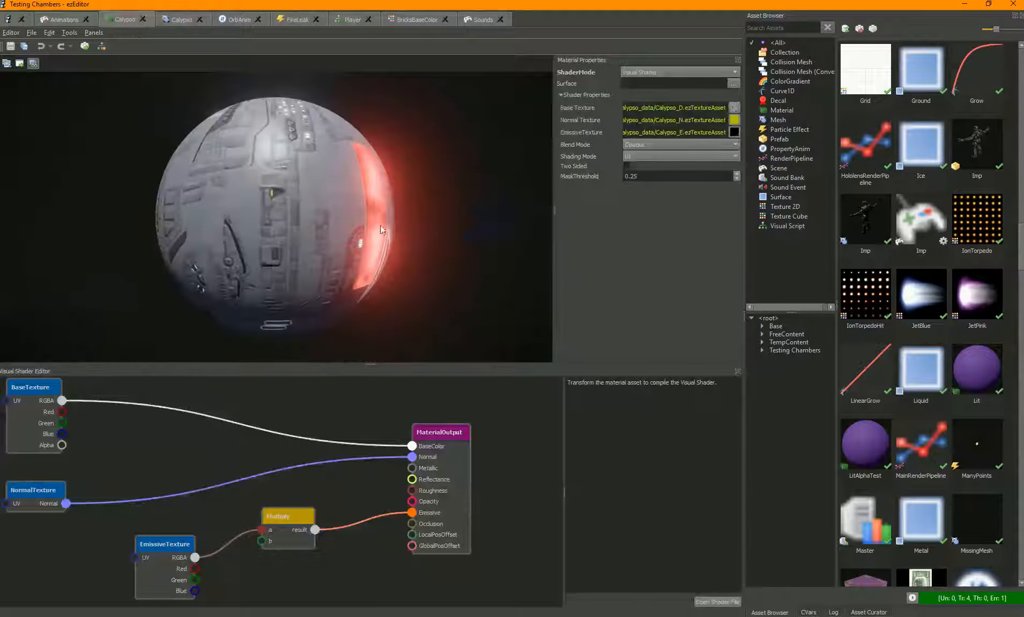
pyautogui.moveTo(325, 456); pyautogui.dragTo(375, 487, button='right')
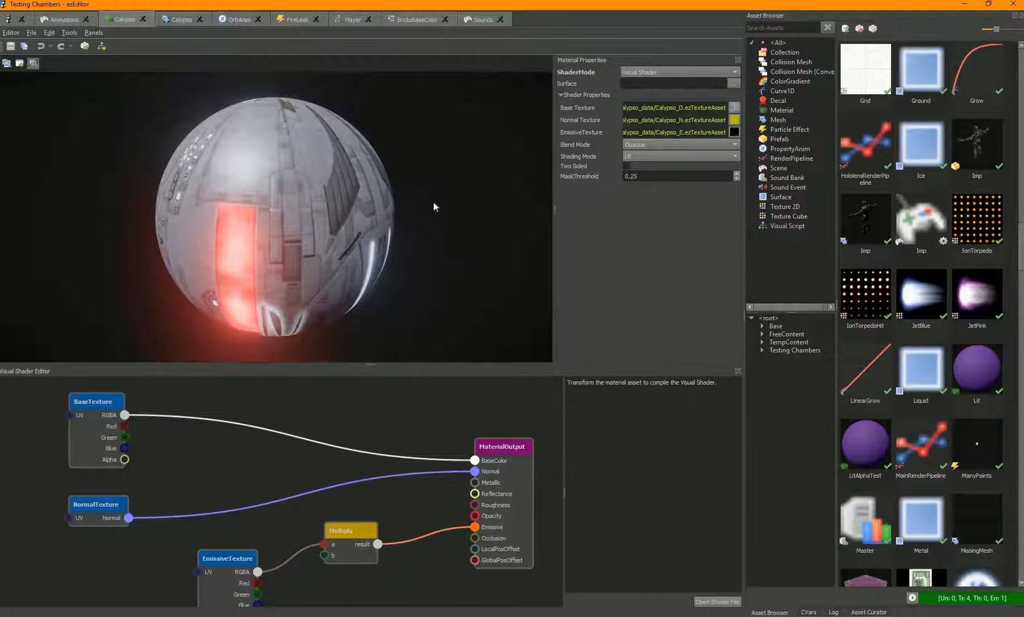
# Step: Bring up the Player visual script and look over its node graph
pyautogui.click(352, 21)
pyautogui.moveTo(427, 231); pyautogui.dragTo(292, 204, button='right')
pyautogui.scroll(-2, 297, 196)
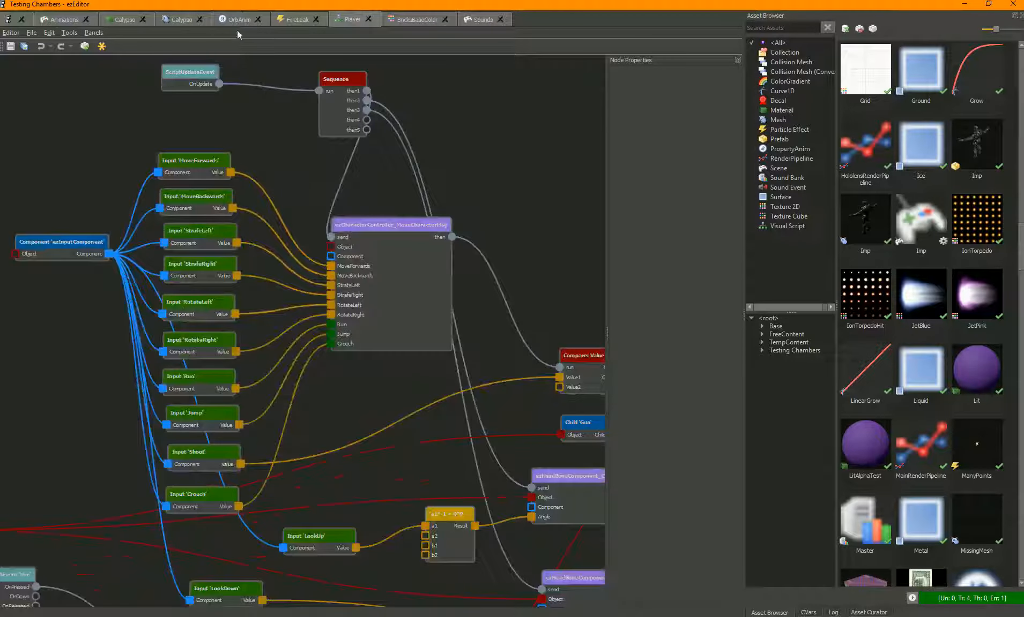
# Step: Play the OrbAnim animation and display MoveOrb's LocalPosition.z curve
pyautogui.click(237, 21)
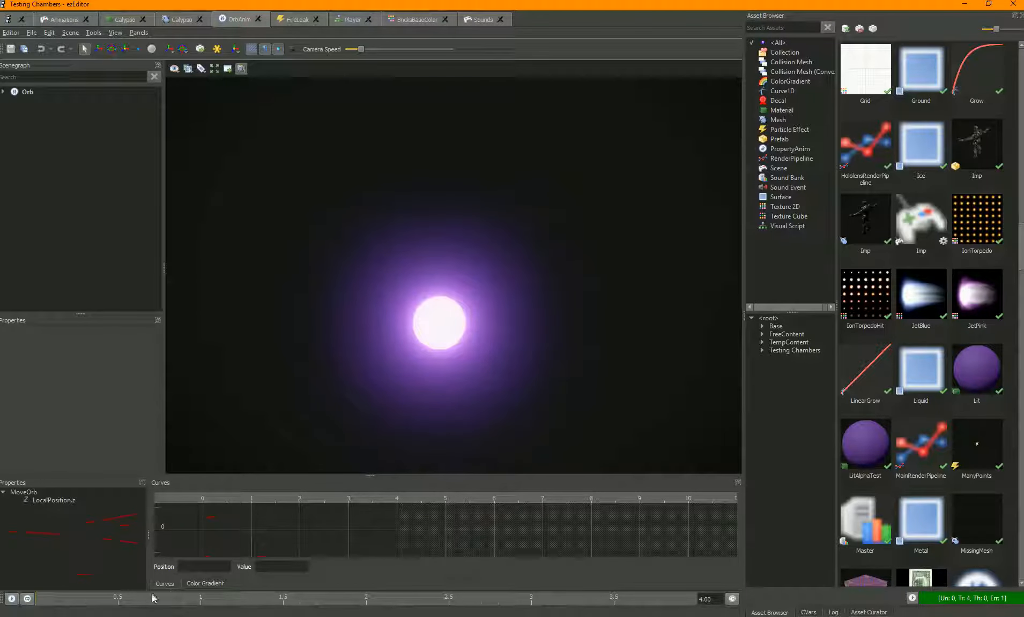
pyautogui.click(11, 599)
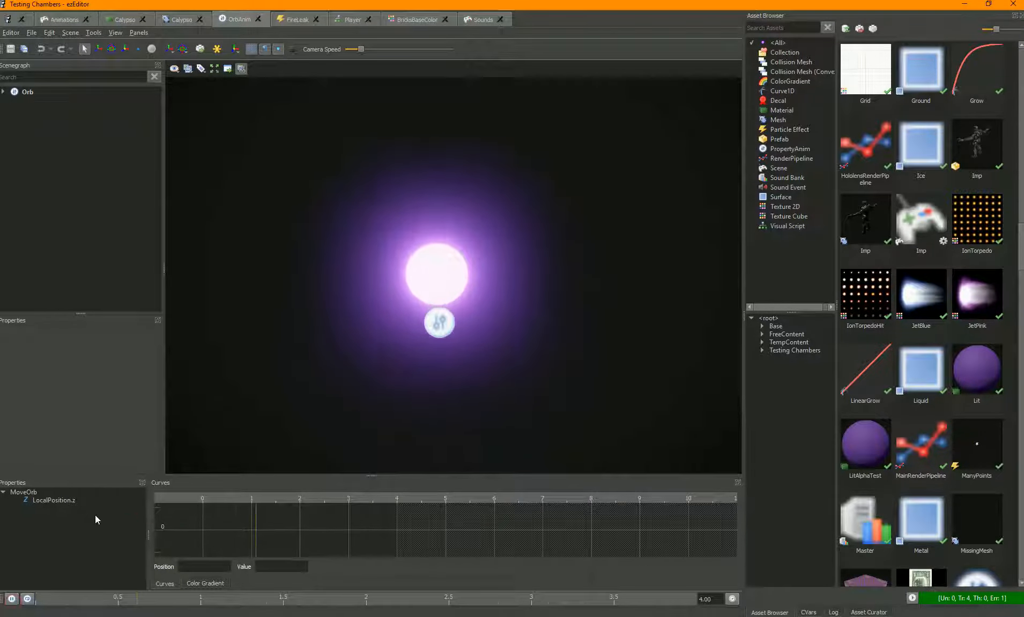
pyautogui.click(77, 501)
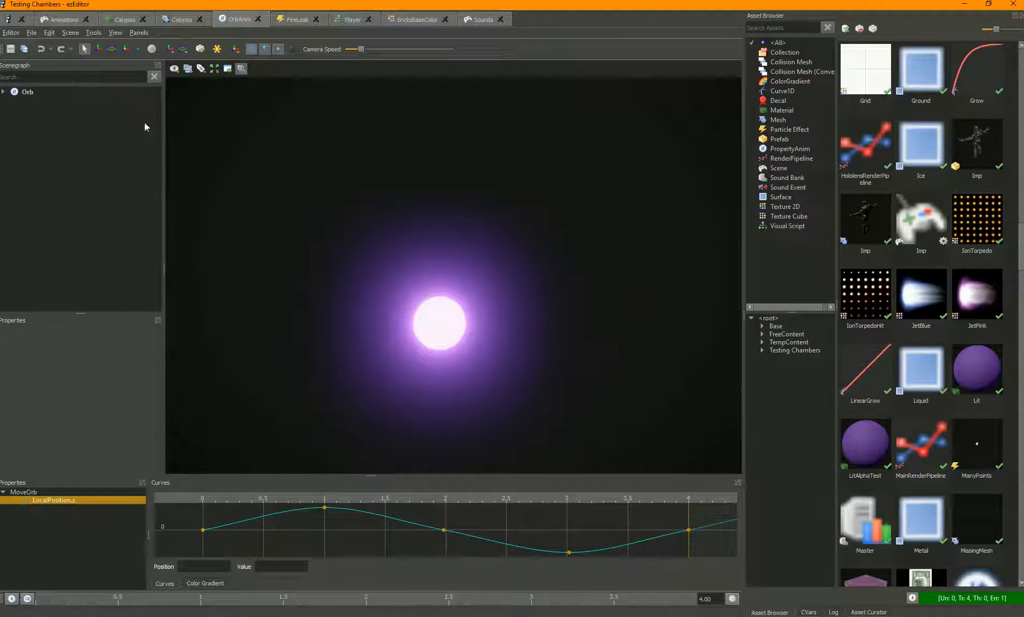
# Step: View the simulated orbs and pillars in the Animations scene and stop the simulation
pyautogui.click(47, 18)
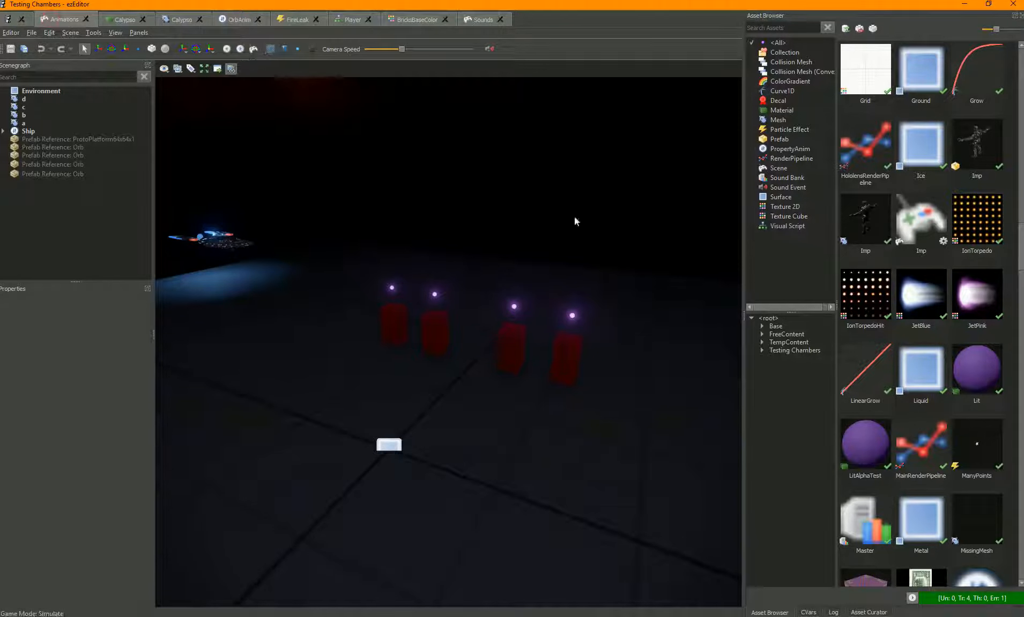
pyautogui.moveTo(475, 309); pyautogui.dragTo(530, 300, button='right')
pyautogui.press('s')
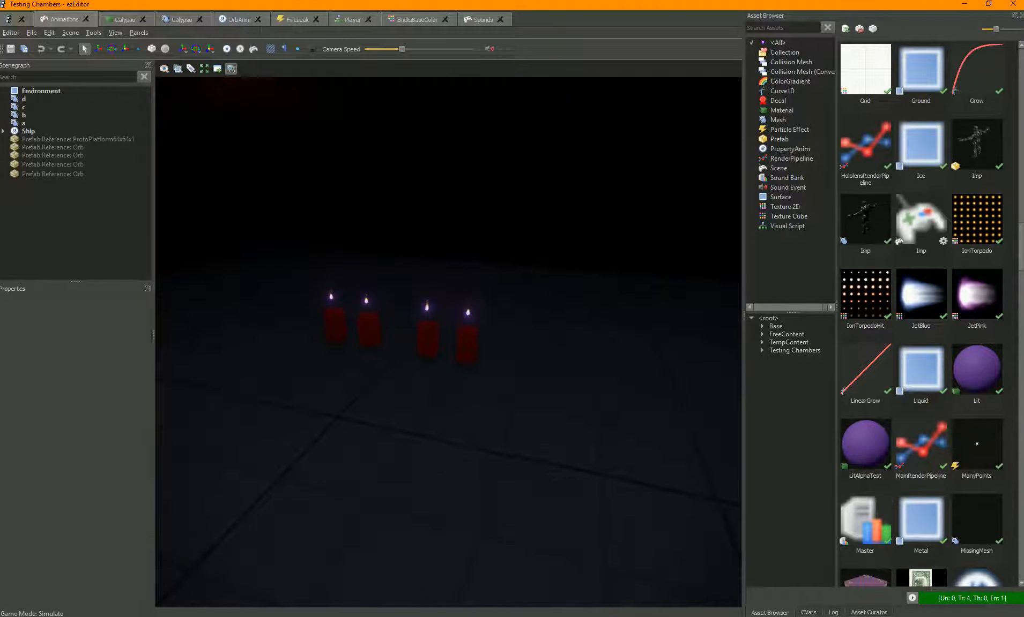
pyautogui.click(229, 48)
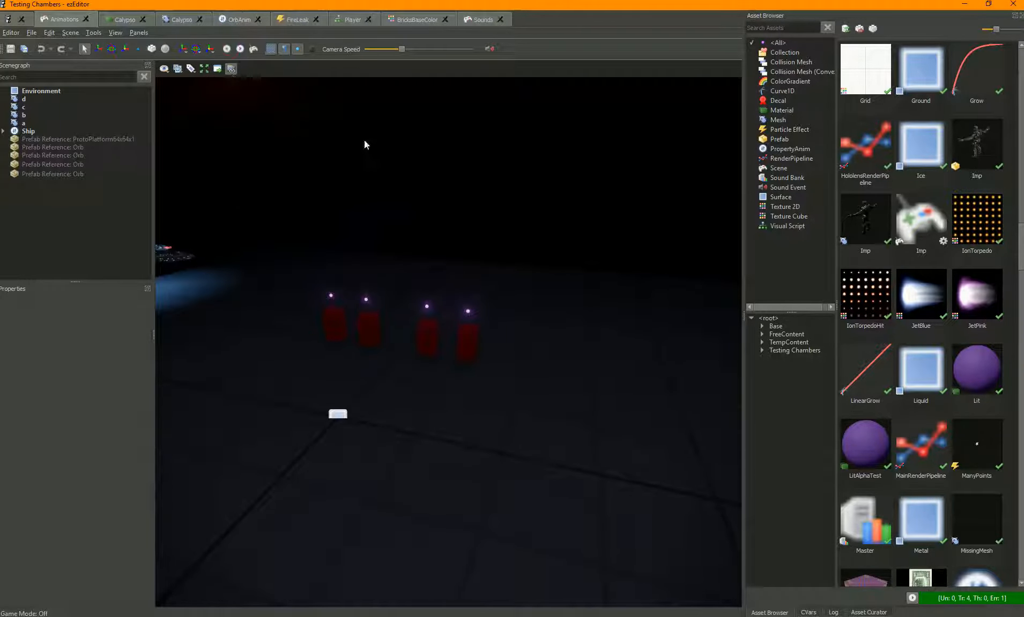
# Step: Inspect the BricksBaseColor texture in its preview from different angles
pyautogui.click(415, 20)
pyautogui.moveTo(332, 258); pyautogui.dragTo(530, 171)
pyautogui.moveTo(355, 150); pyautogui.dragTo(480, 163)
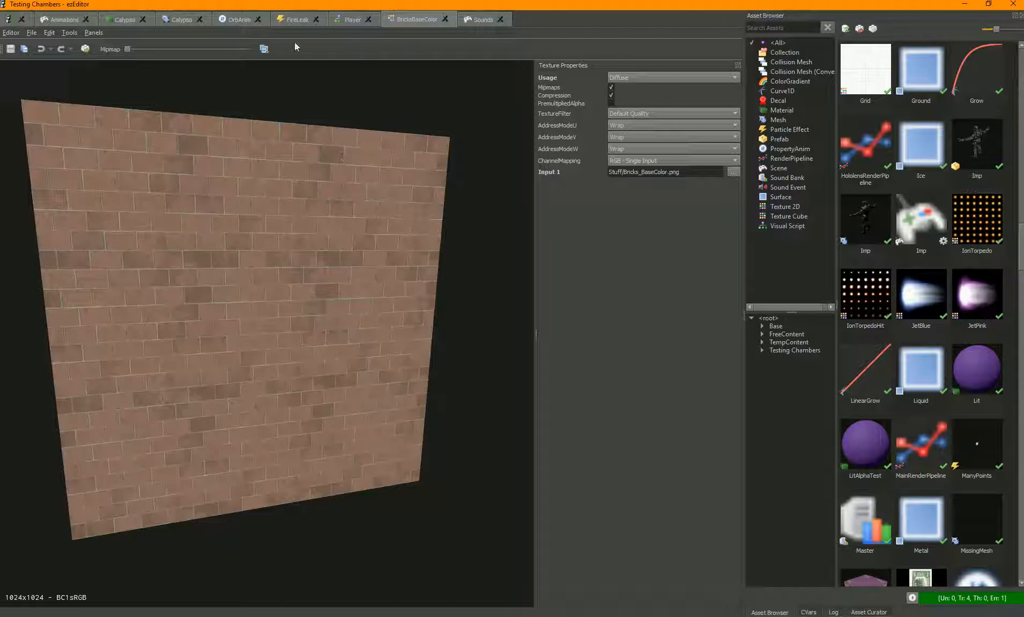
# Step: Filter the assets to prefabs, open the ExplosiveBarrel prefab, and focus on its Barrel object
pyautogui.click(751, 139)
pyautogui.scroll(5, 915, 192)
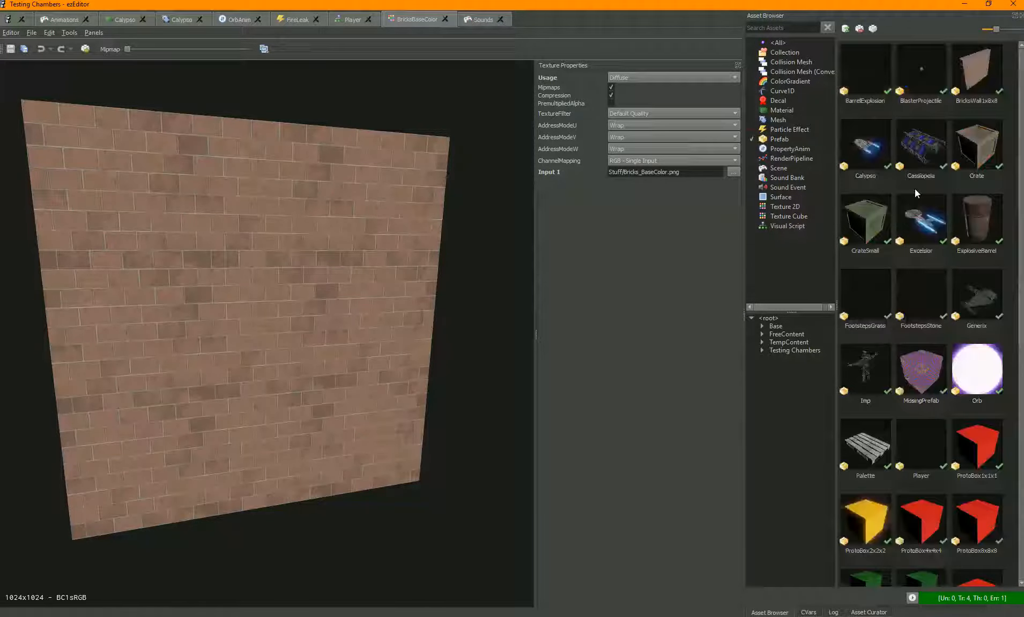
pyautogui.doubleClick(976, 218)
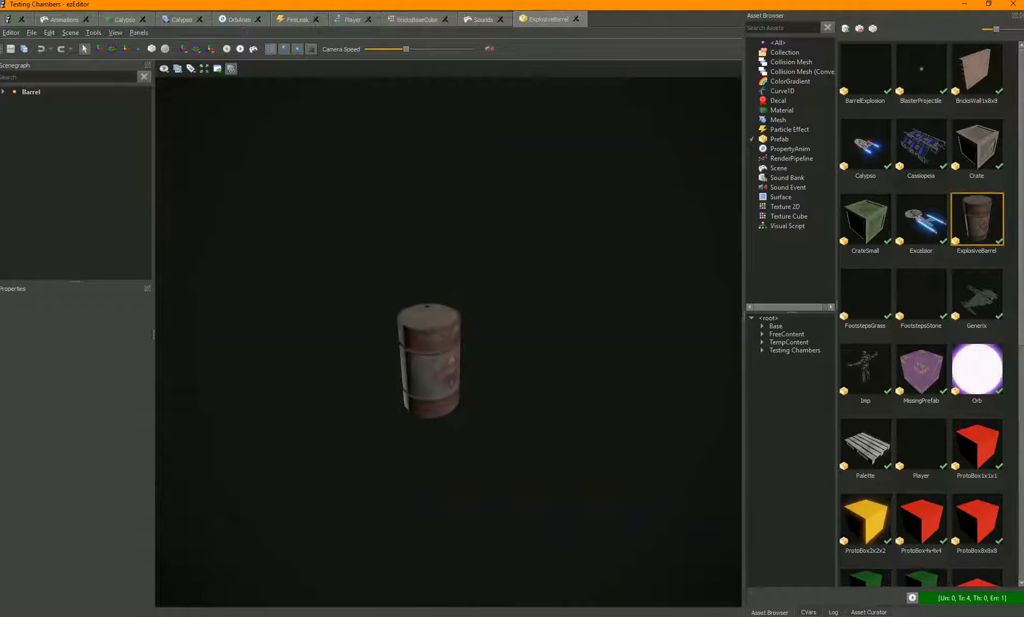
pyautogui.doubleClick(45, 93)
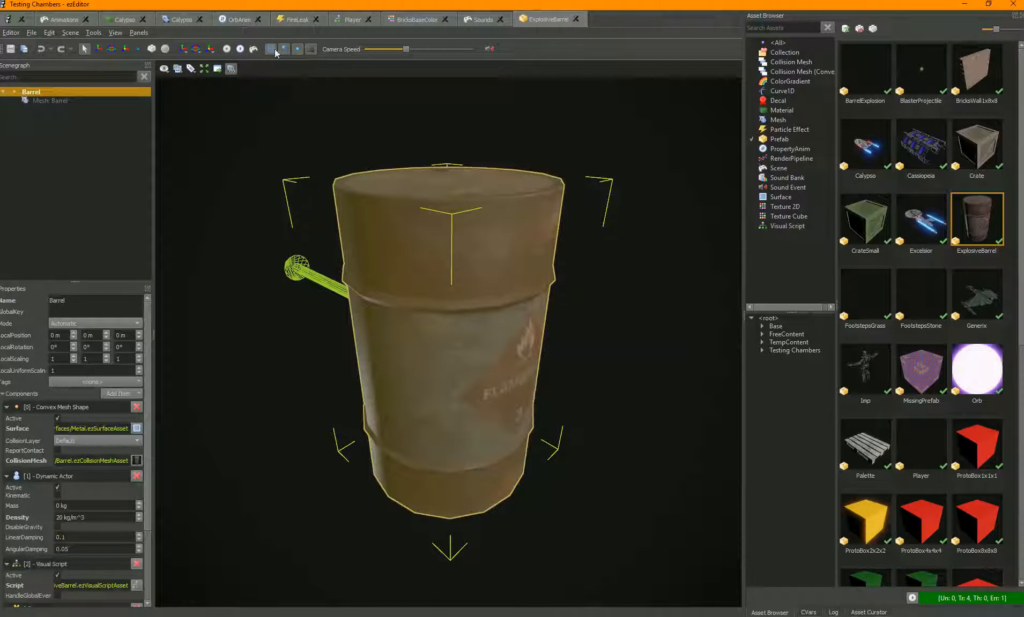
# Step: Hide the selection outline and component visualizers in the barrel's viewport and inspect the plain model
pyautogui.click(272, 49)
pyautogui.click(286, 51)
pyautogui.click(297, 50)
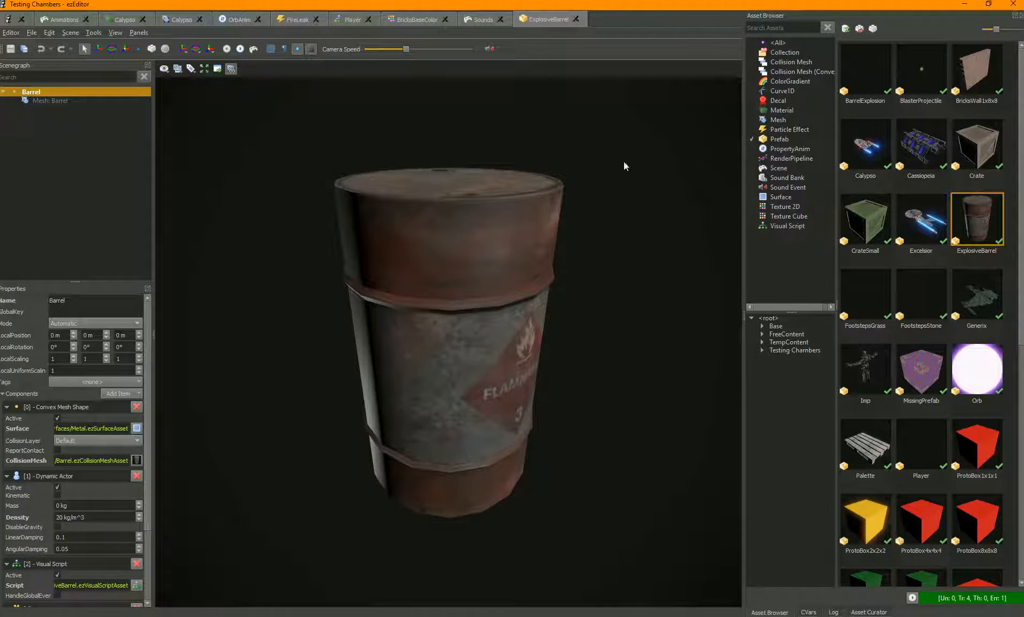
pyautogui.moveTo(556, 373); pyautogui.dragTo(531, 385, button='right')
pyautogui.press('w')
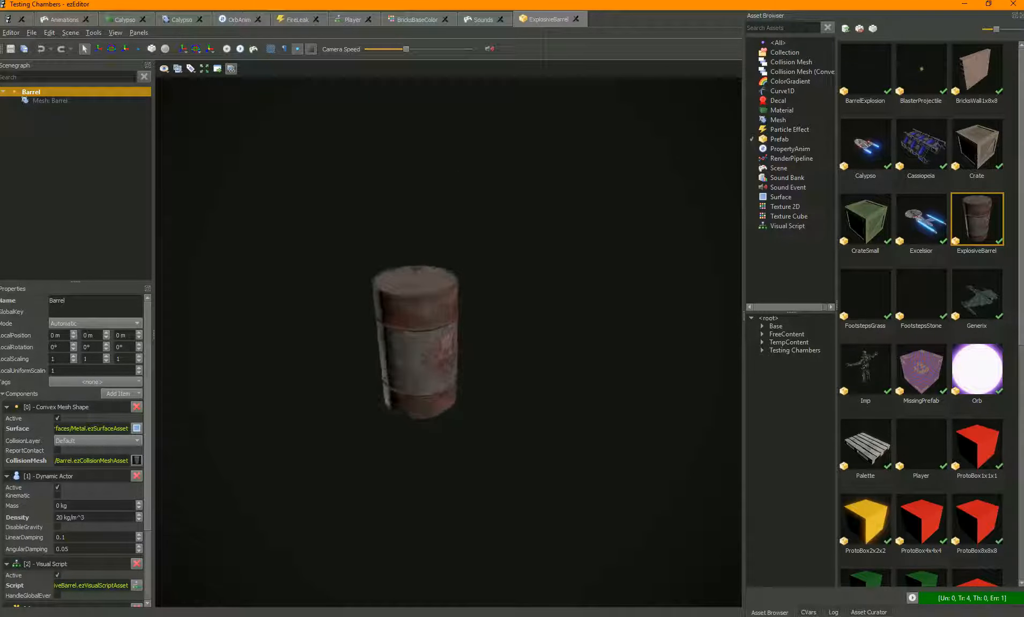
# Step: Remove the Prefab filter from the assets and deselect the red pillar in the Sounds scene
pyautogui.click(298, 21)
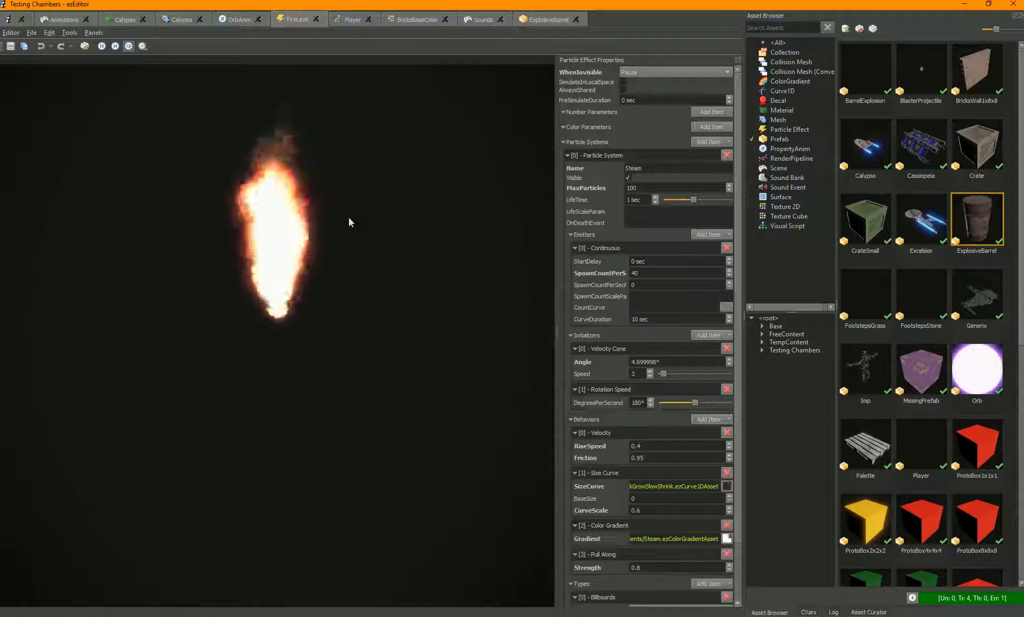
pyautogui.click(751, 140)
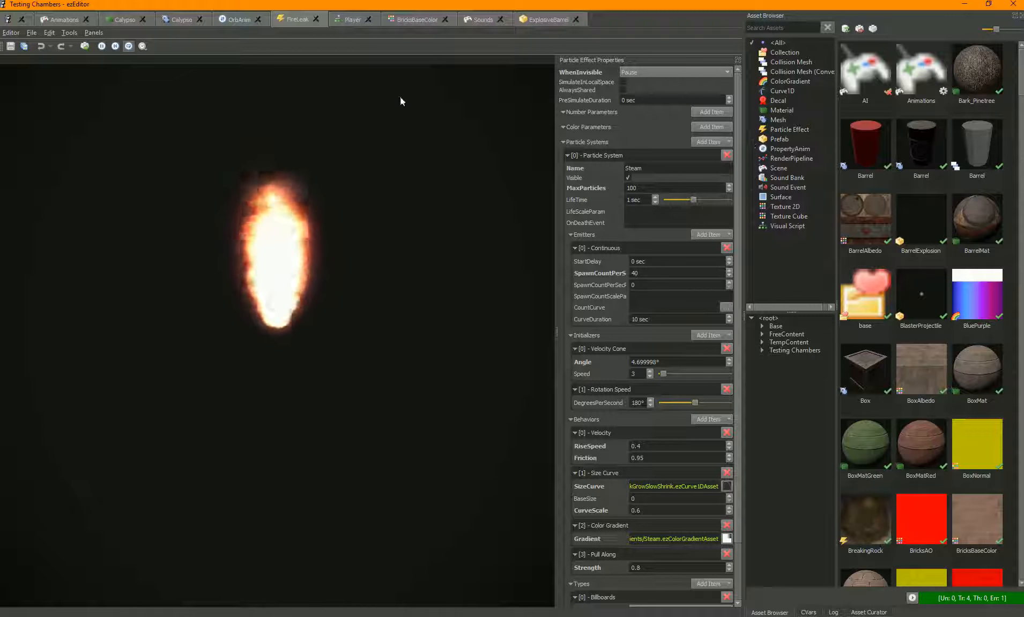
pyautogui.click(485, 19)
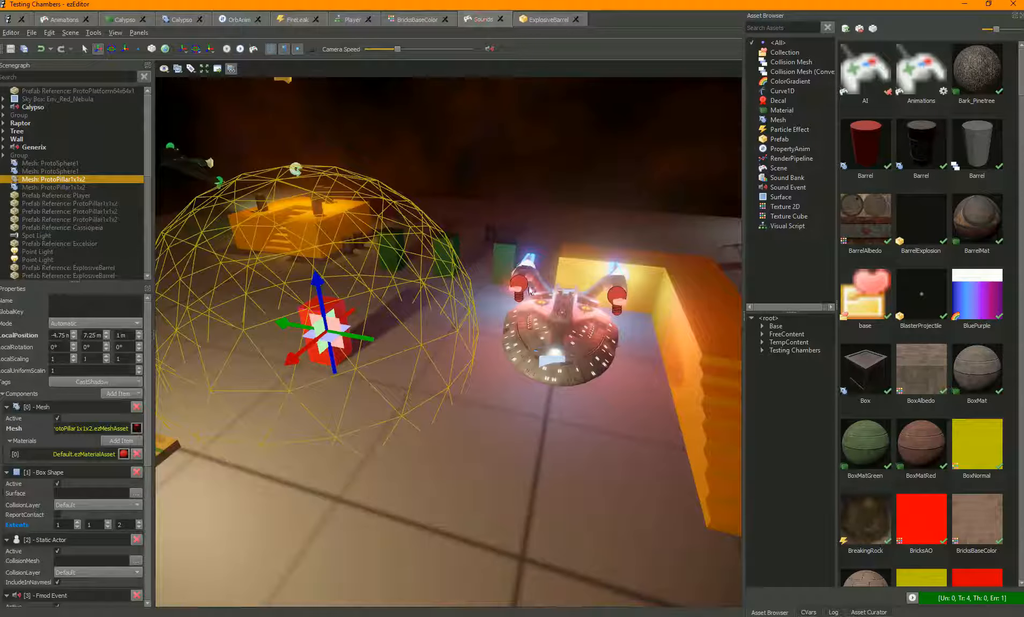
pyautogui.moveTo(524, 309); pyautogui.dragTo(532, 307, button='right')
pyautogui.press('Escape')
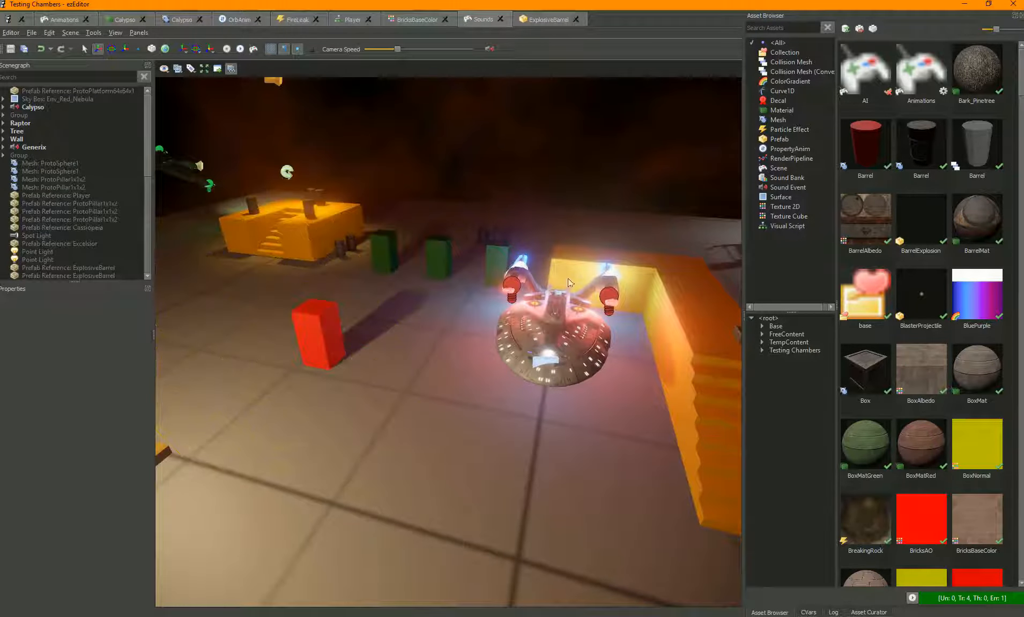
# Step: Set the r_VisBounds CVar to true, examine the object bounds around the Sounds scene, and reset it to false
pyautogui.click(808, 612)
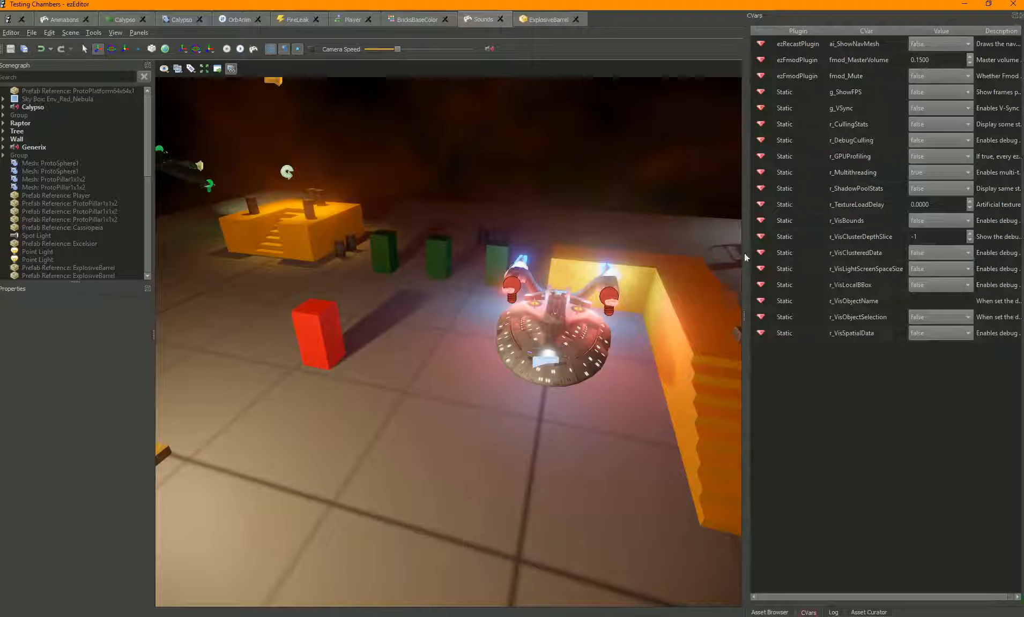
pyautogui.click(928, 207)
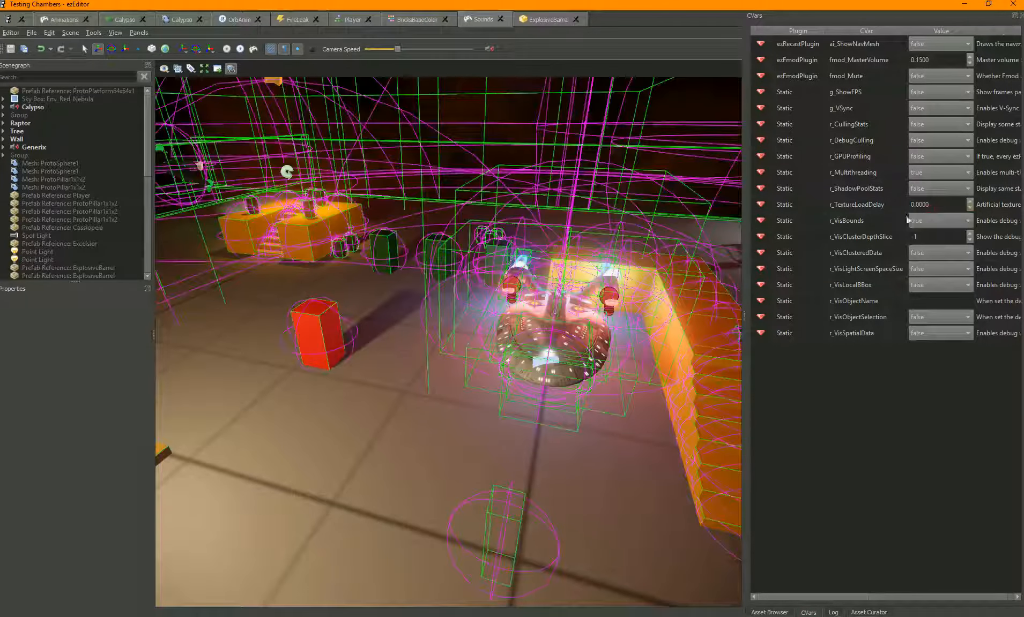
pyautogui.moveTo(365, 279); pyautogui.dragTo(375, 273, button='right')
pyautogui.press('s')
pyautogui.moveTo(573, 387); pyautogui.dragTo(566, 388, button='right')
pyautogui.press('s')
pyautogui.press('w')
pyautogui.press('w')
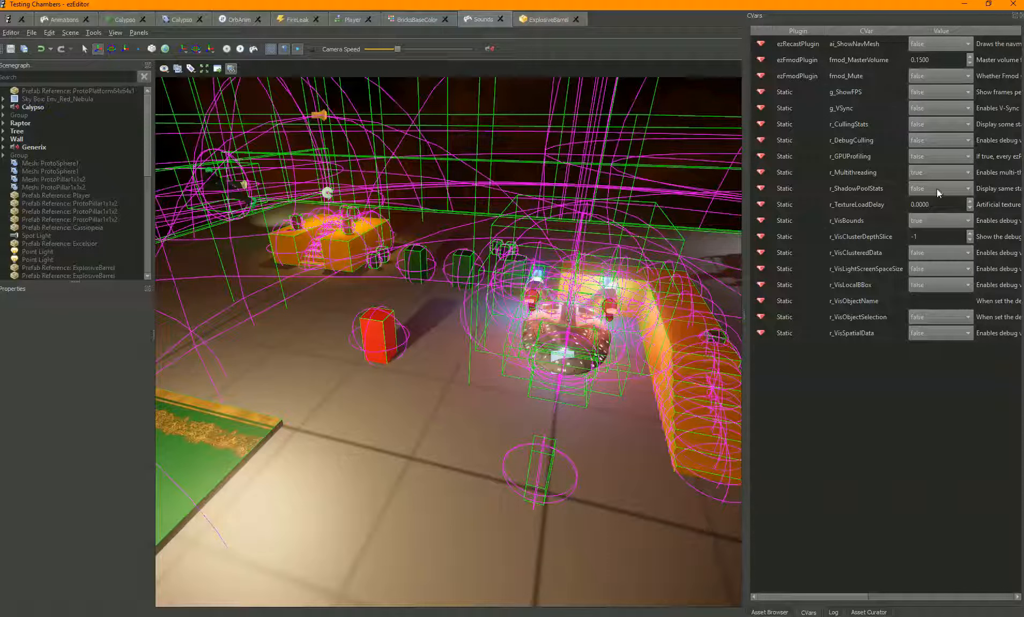
pyautogui.click(931, 220)
pyautogui.click(926, 229)
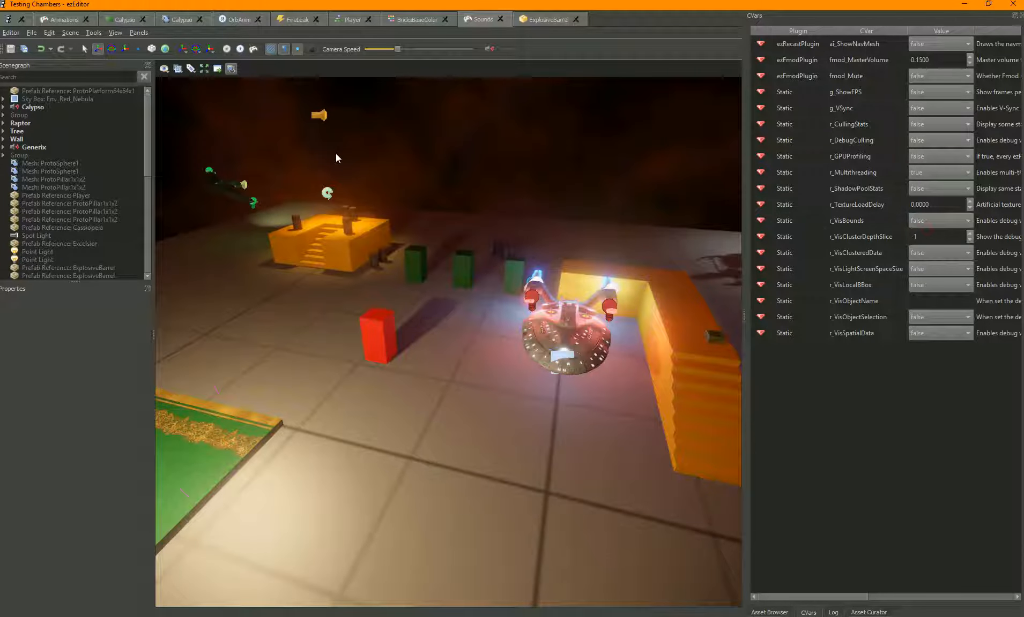
# Step: Play the game, switch bounds display on and off with the in-game console command r_VisBounds=, and end the play session
pyautogui.click(252, 50)
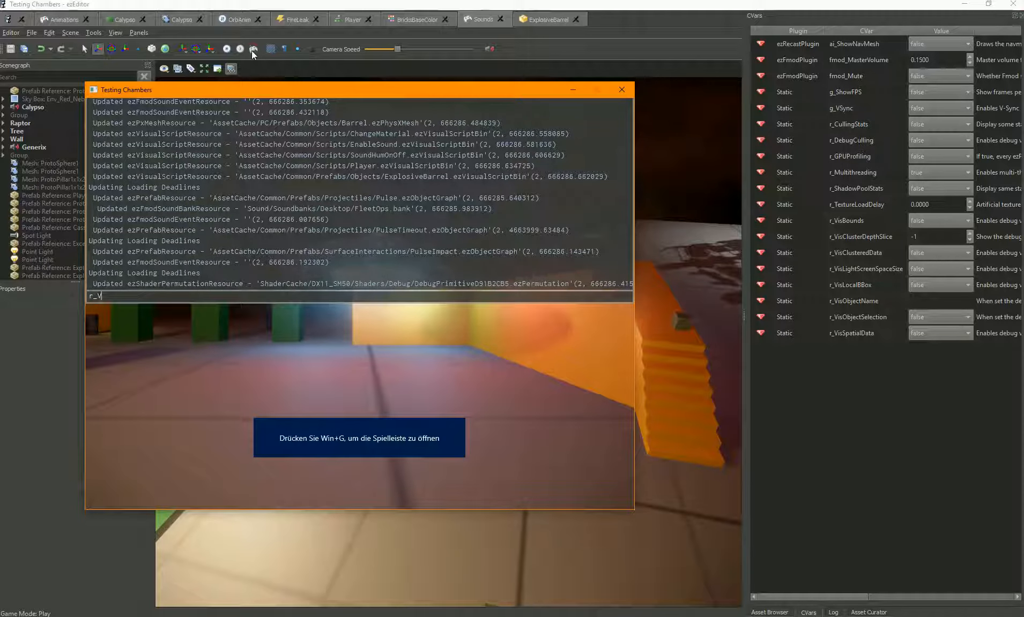
pyautogui.write('r_Vis')
pyautogui.press('Tab')
pyautogui.write('Bounds')
pyautogui.press('Tab')
pyautogui.write('=')
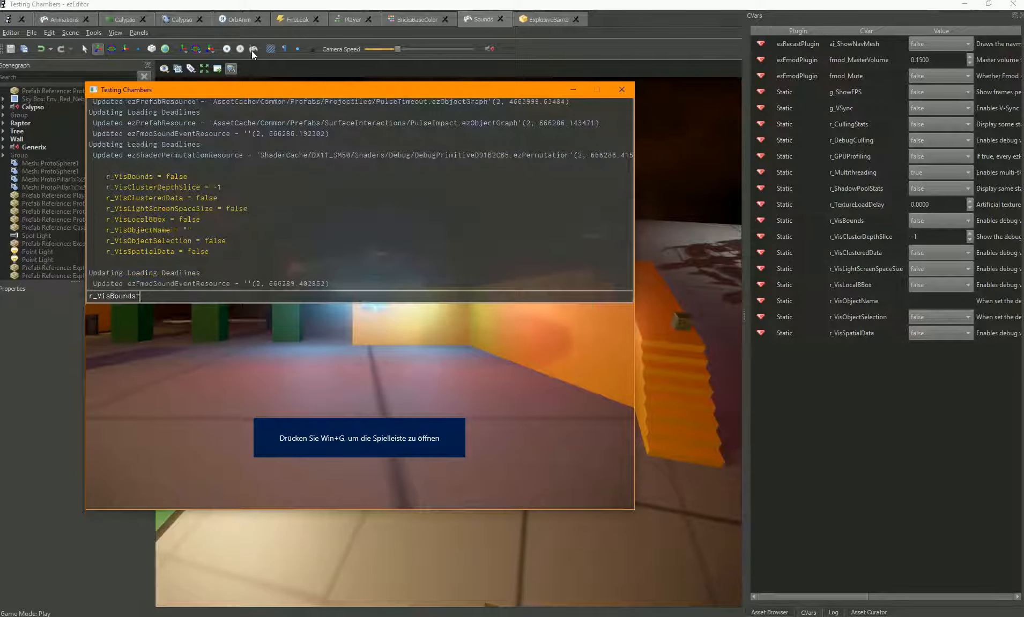
pyautogui.press('Return')
pyautogui.press('F1')
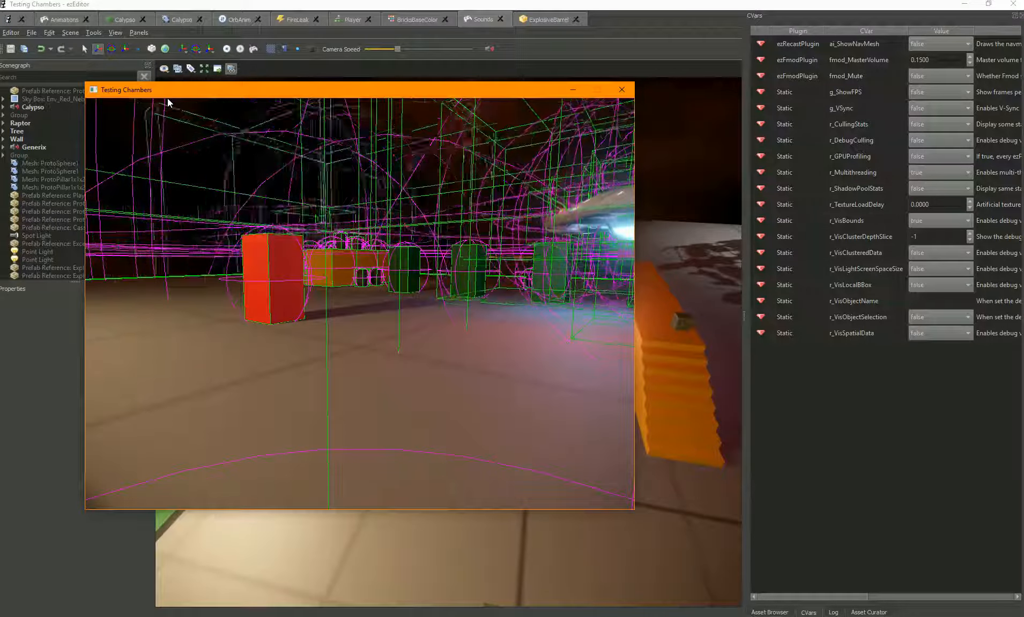
pyautogui.press('F3')
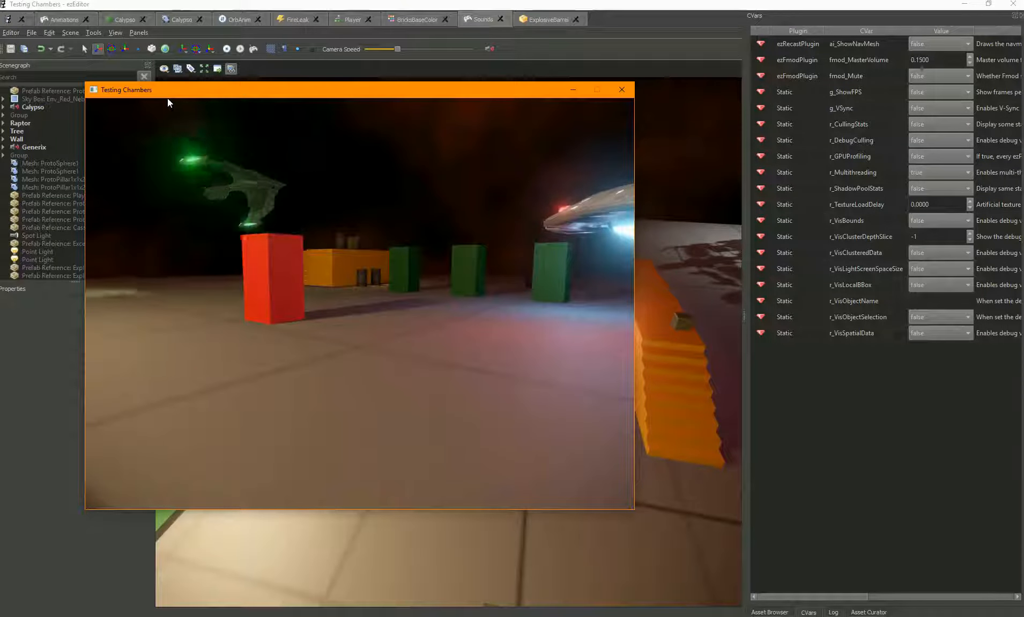
pyautogui.press('Escape')
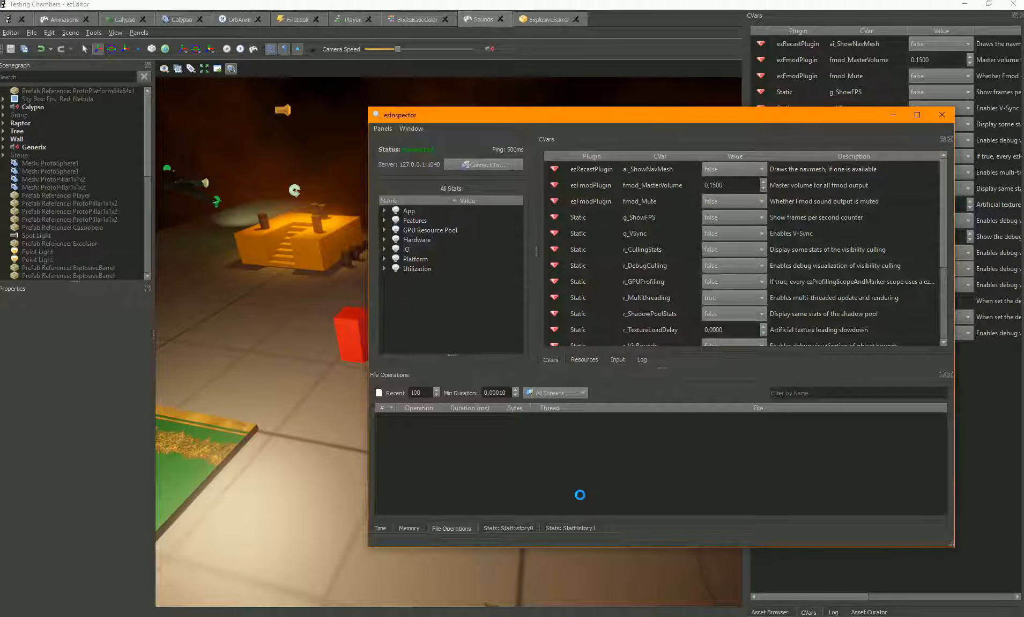
# Step: Switch to ezInspector, maximize it, widen the CVars area, and examine the log, the resources and the frame time graph
pyautogui.click(918, 114)
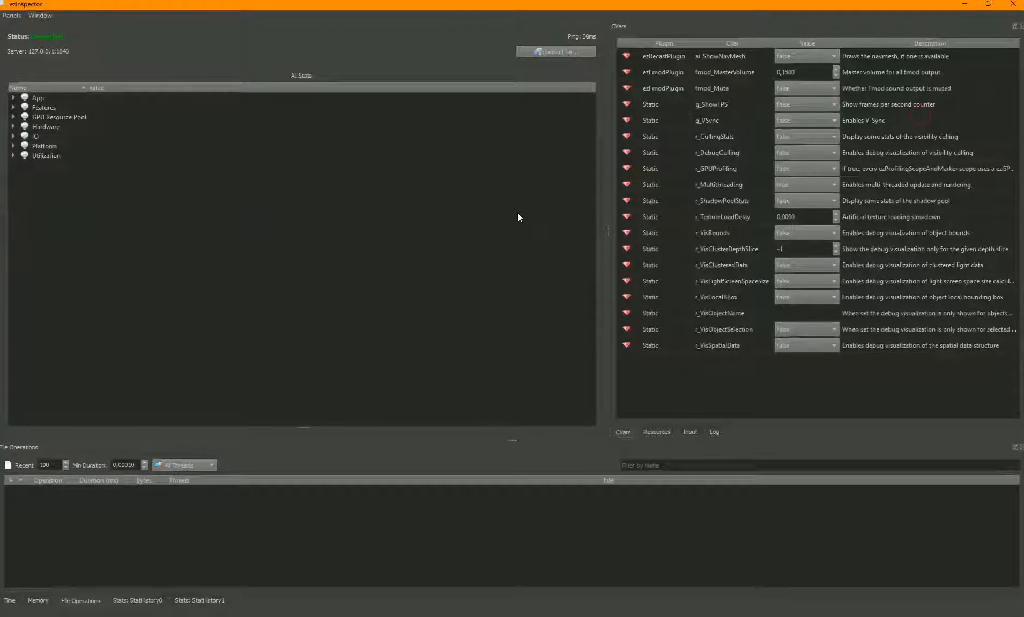
pyautogui.moveTo(606, 192); pyautogui.dragTo(292, 177)
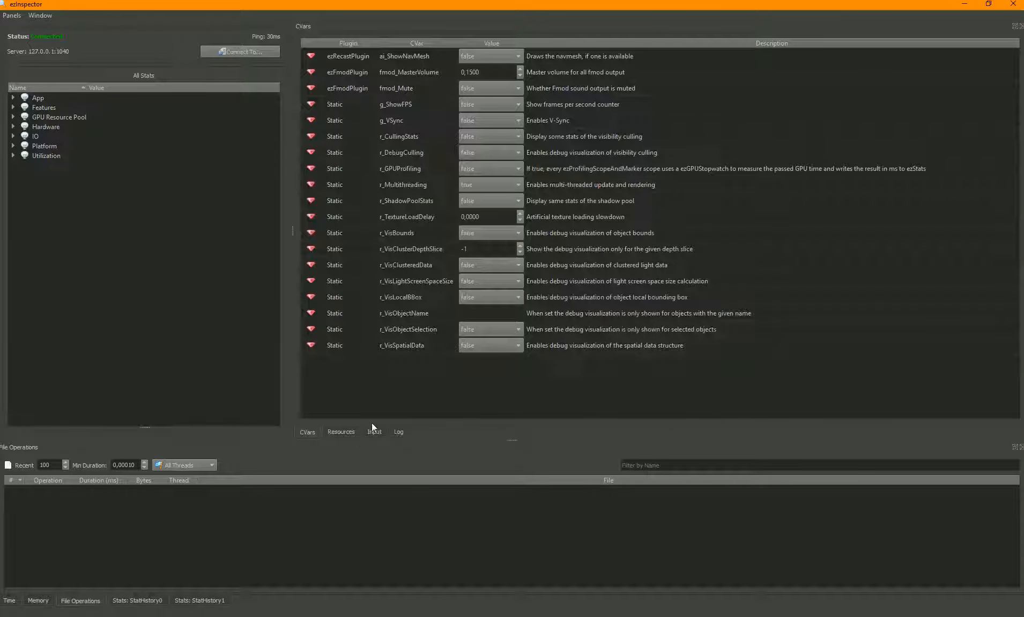
pyautogui.click(398, 432)
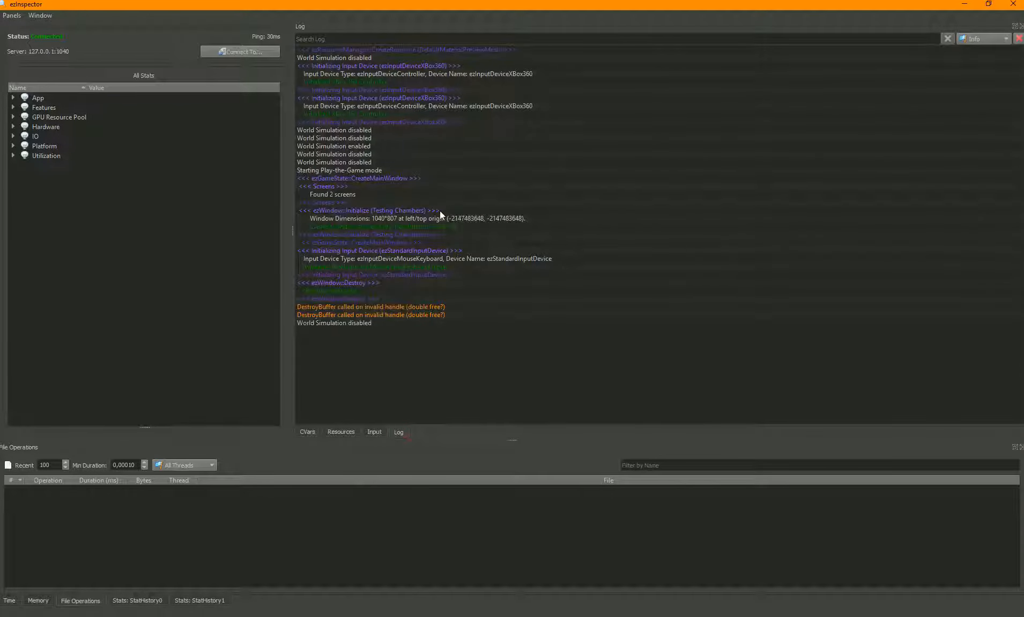
pyautogui.click(342, 431)
pyautogui.scroll(-5, 713, 331)
pyautogui.click(8, 600)
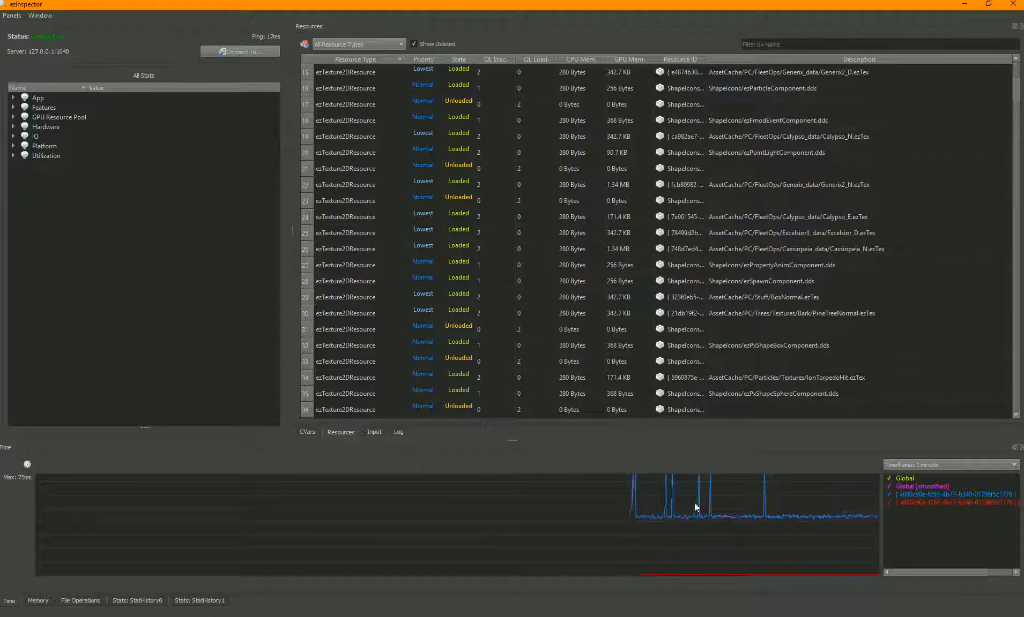
# Step: Examine the memory graph, file operations, StatHistory0 graph, App statistics and CVars, and minimize ezInspector to return to ezEditor
pyautogui.click(39, 600)
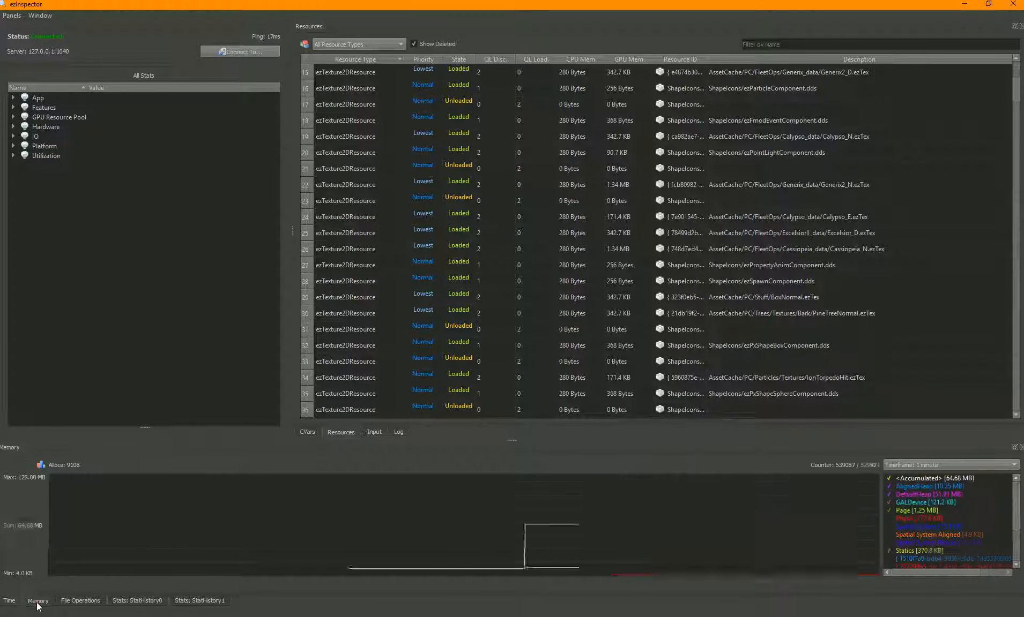
pyautogui.click(80, 604)
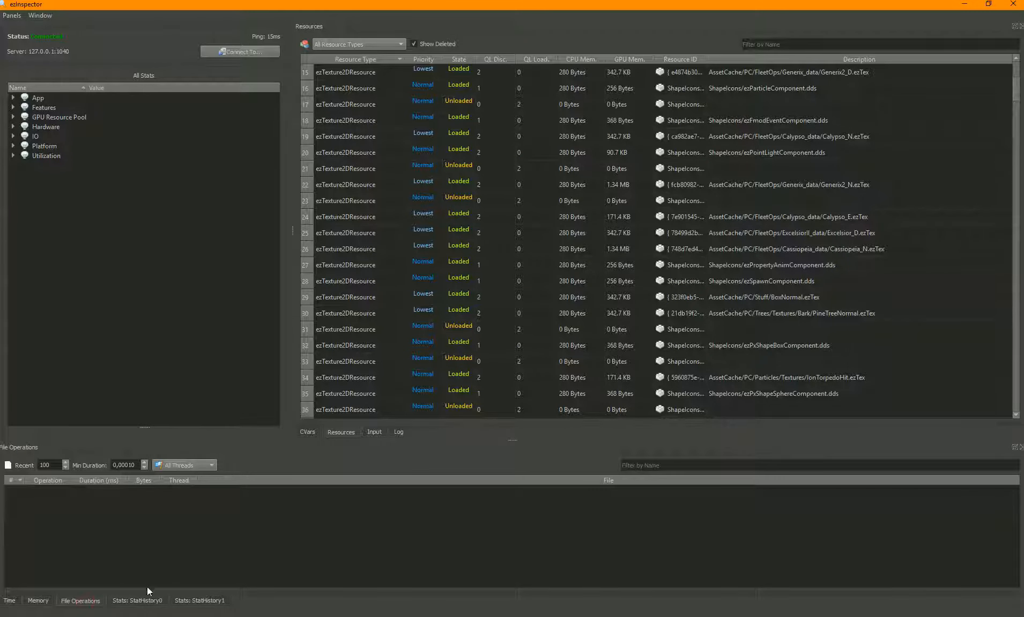
pyautogui.click(133, 601)
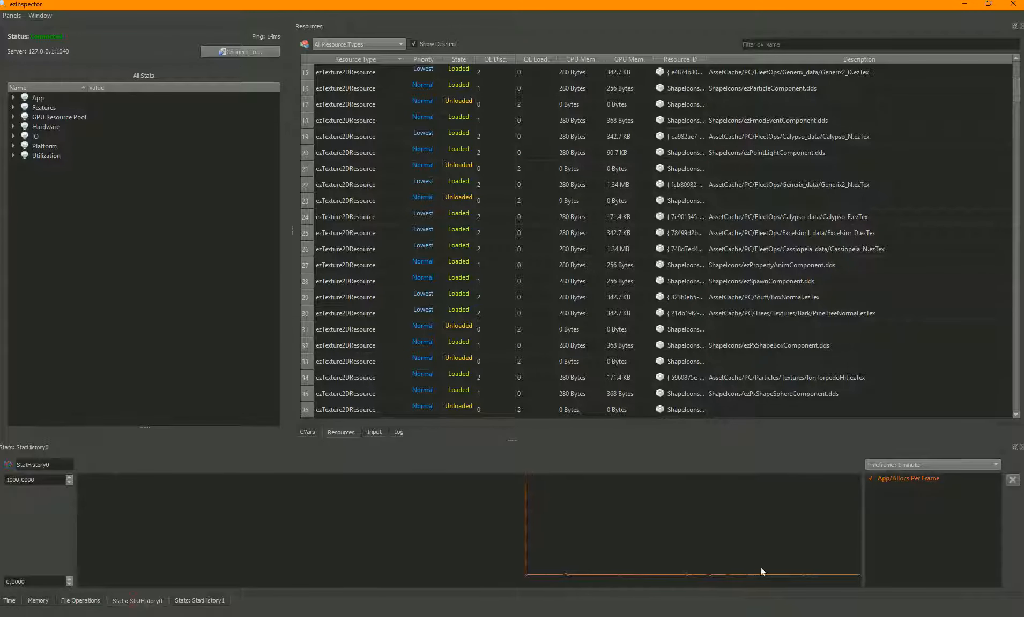
pyautogui.click(12, 97)
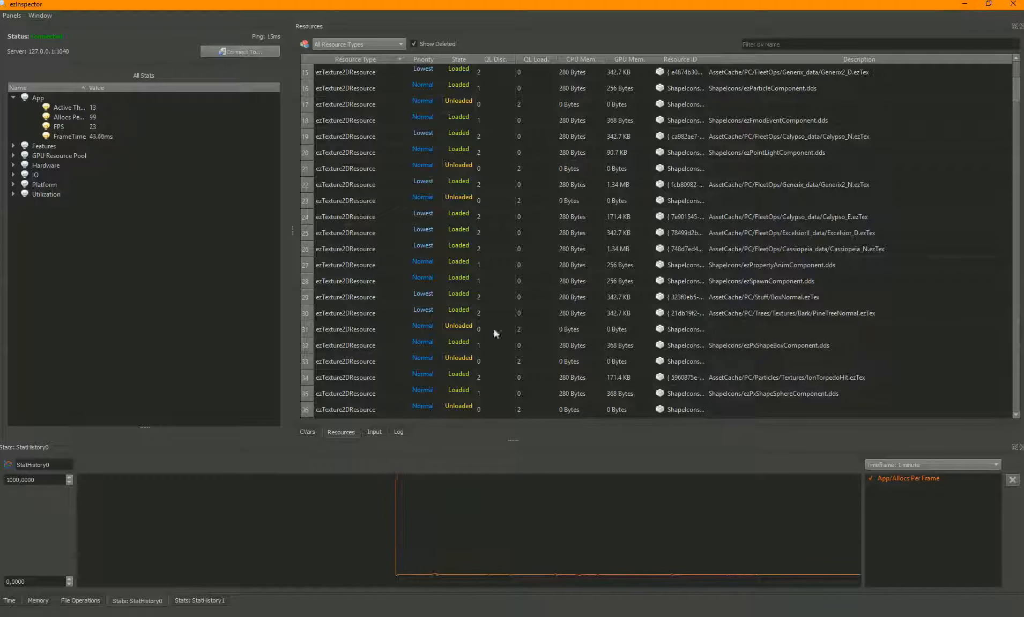
pyautogui.click(304, 433)
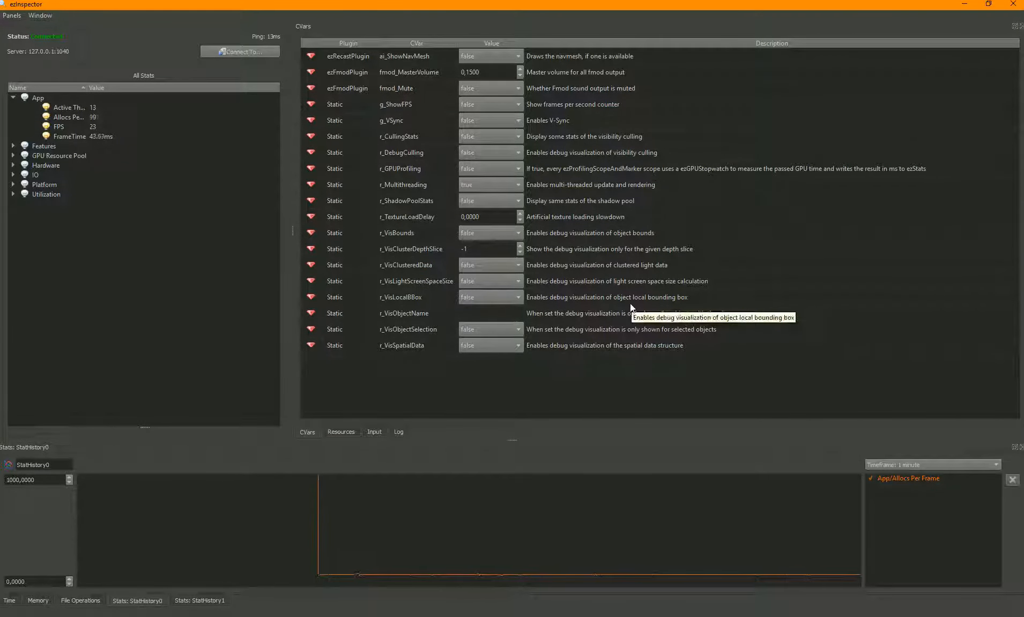
pyautogui.click(973, 3)
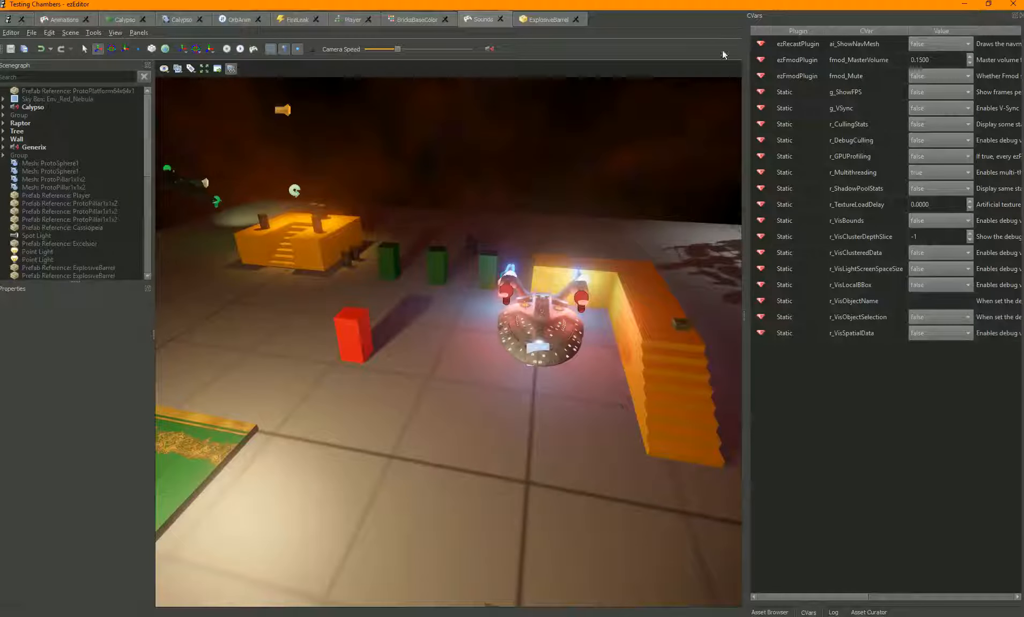
# Step: Launch ezFileserve from ezEditor, move its window clear of the scene's centre, examine the server activity, and close it
pyautogui.click(93, 32)
pyautogui.click(149, 80)
pyautogui.click(640, 349)
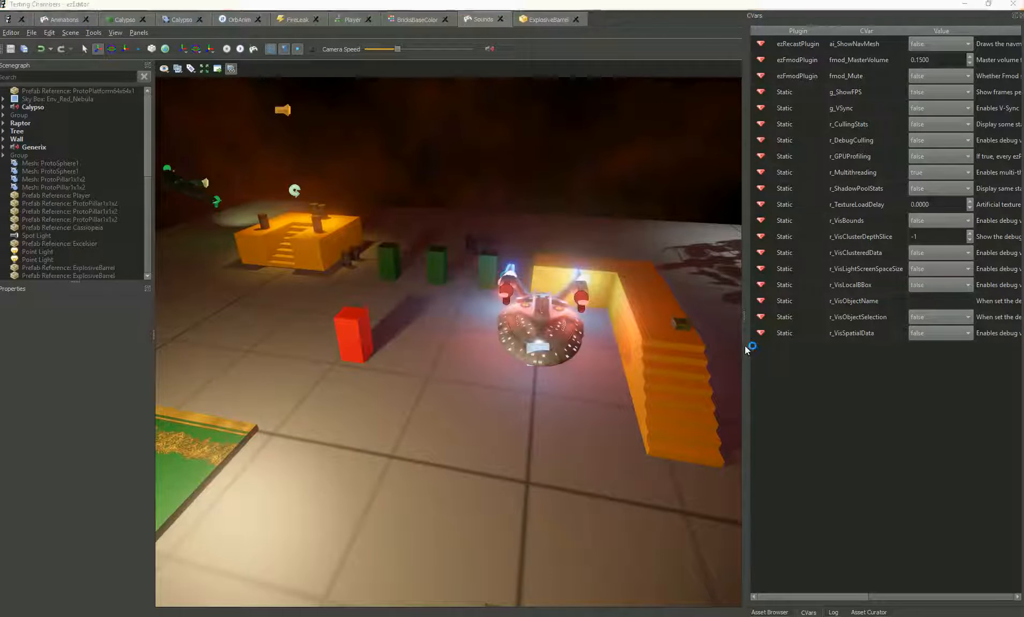
pyautogui.moveTo(568, 127); pyautogui.dragTo(835, 185)
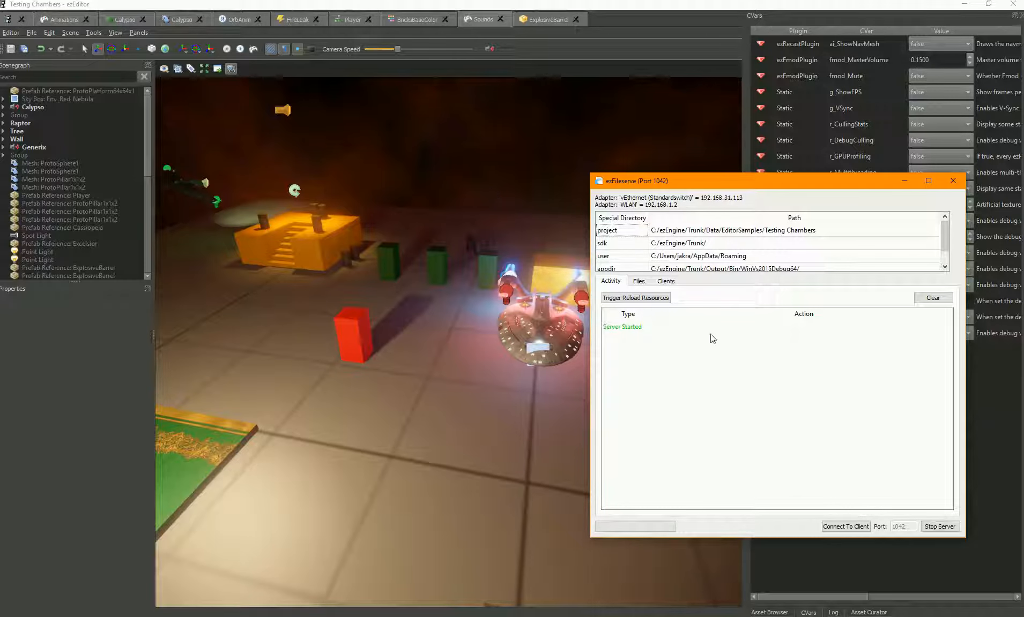
pyautogui.click(952, 183)
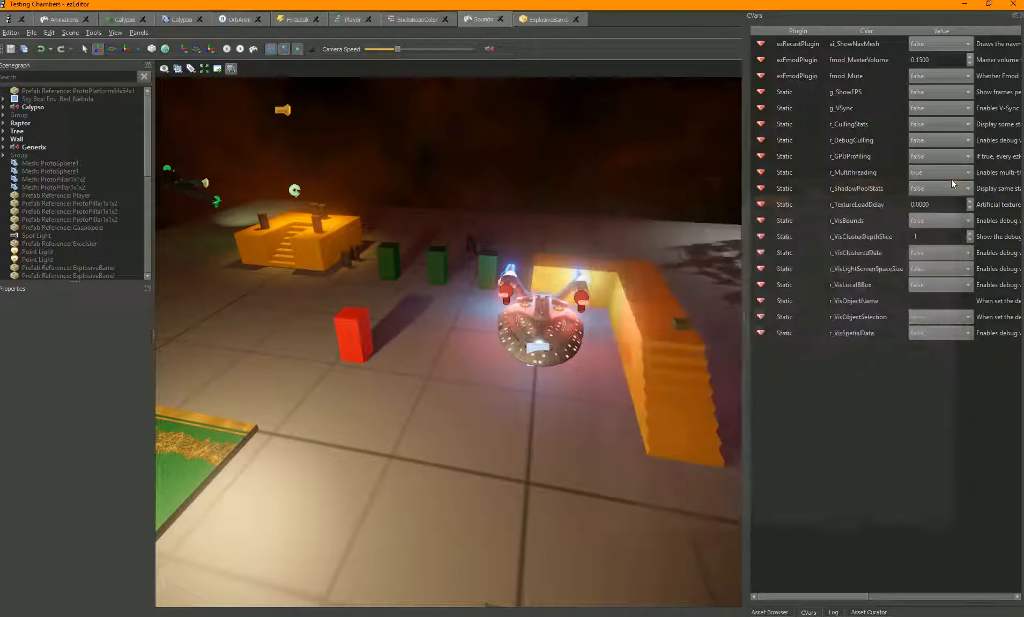